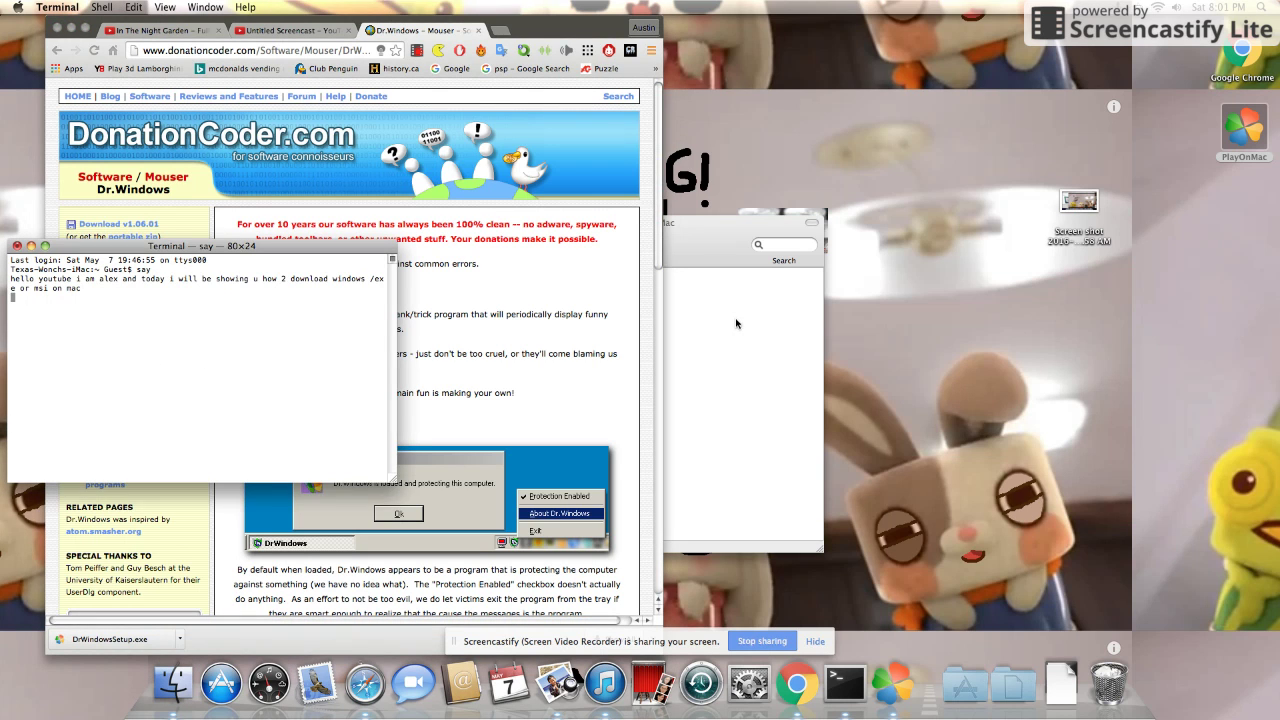
Step: Enter "1st you need to download playonmac" and "the links in the info box" as lines in Terminal's running say session
{"action": "type", "text": "1st "}
{"action": "type", "text": "t you need to downl"}
{"action": "type", "text": "oad playo"}
{"action": "type", "text": "the links in t"}
{"action": "key", "text": "super+h"}
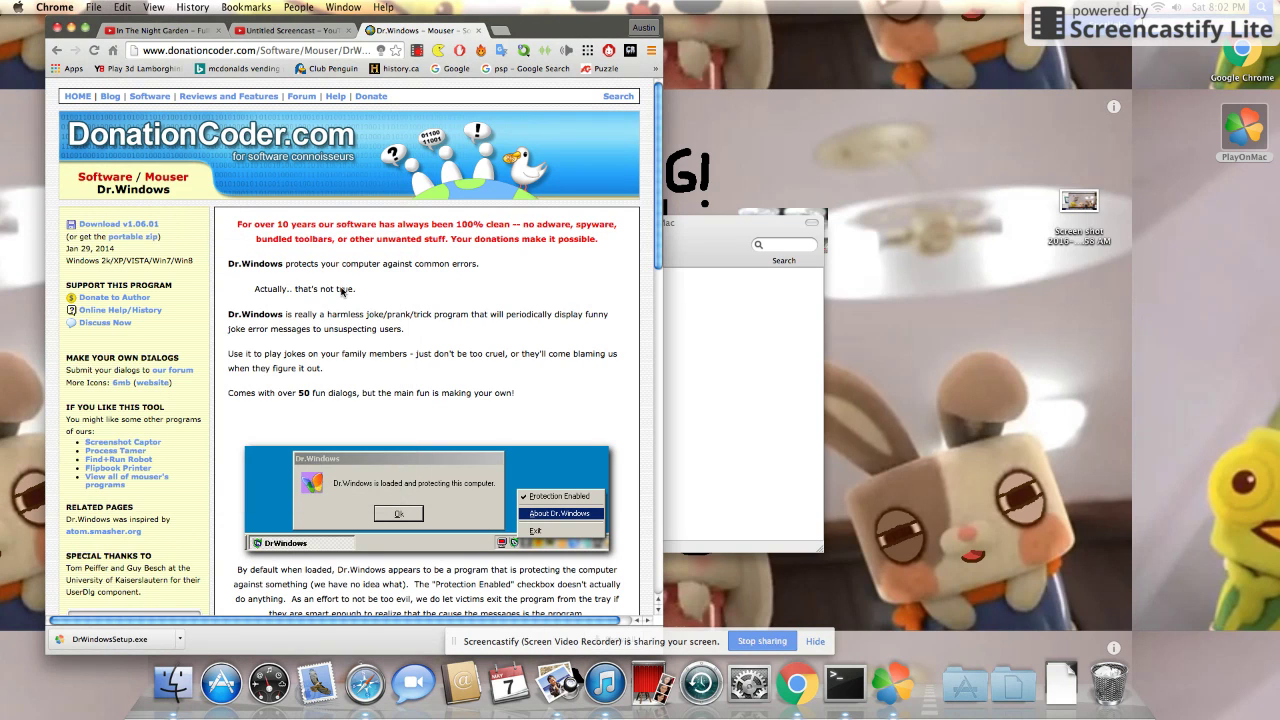
{"action": "left_click", "coordinate": [845, 684]}
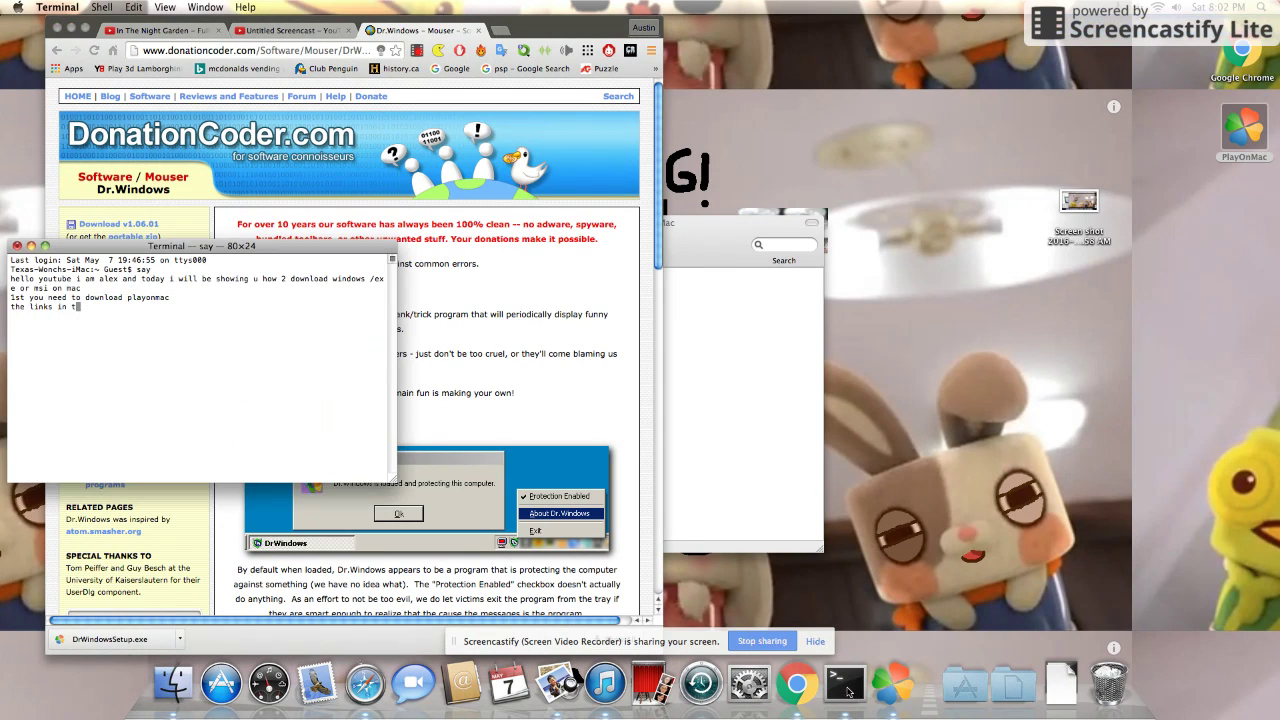
{"action": "type", "text": "he info box"}
Step: Move the Terminal and PlayOnMac windows clear of the browser window, and return to Terminal
{"action": "left_click_drag", "start_coordinate": [248, 257], "coordinate": [1136, 324]}
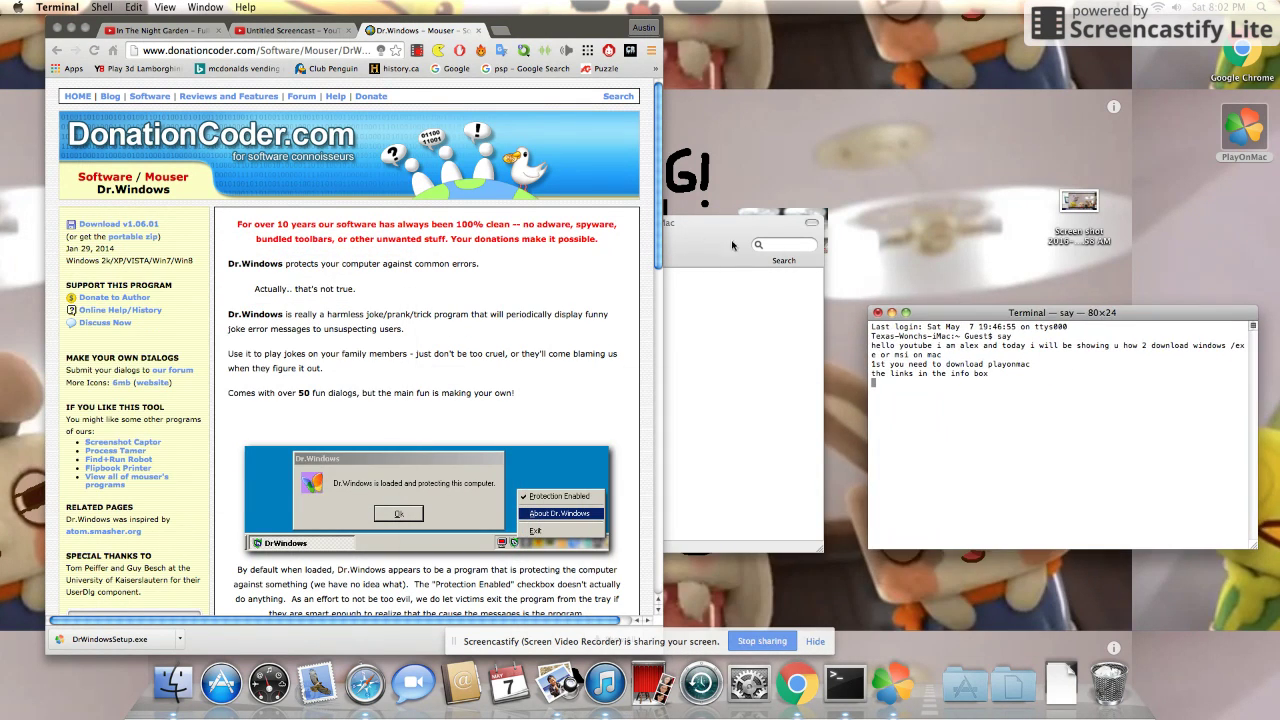
{"action": "left_click_drag", "start_coordinate": [706, 244], "coordinate": [980, 61]}
{"action": "left_click", "coordinate": [1090, 410]}
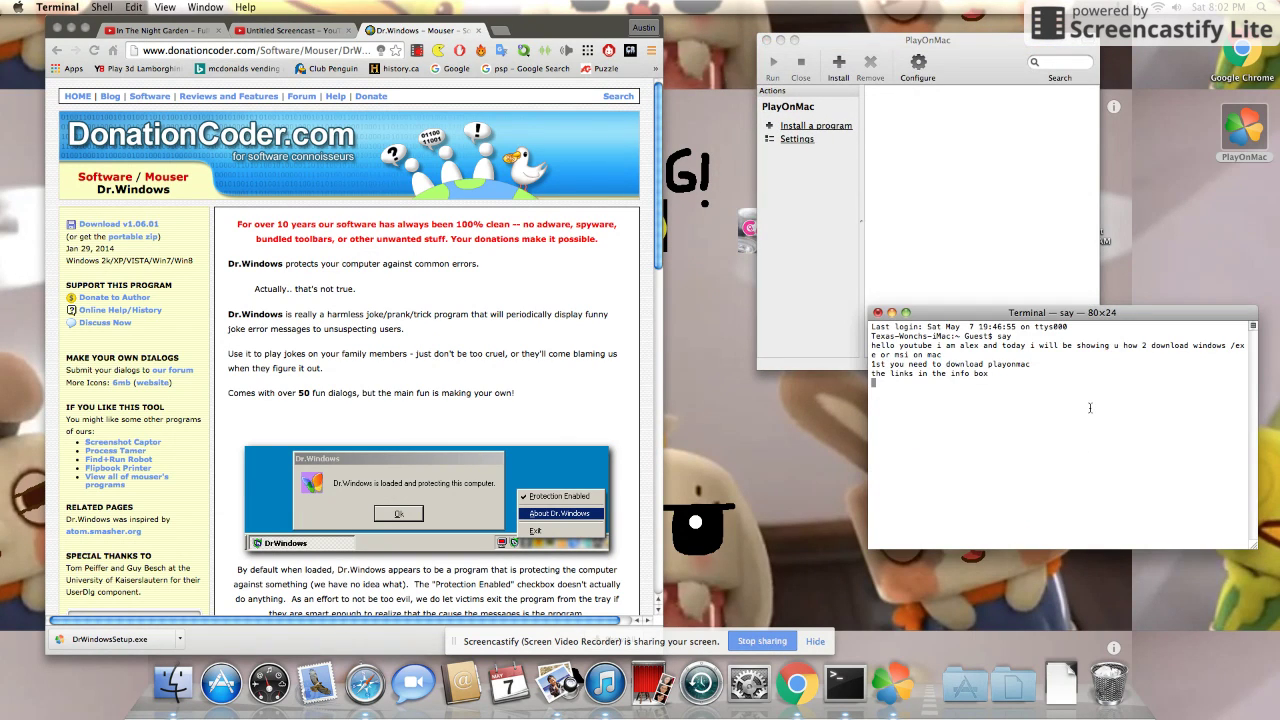
Step: Have say speak "click install", and open the program install menu in PlayOnMac
{"action": "type", "text": "click install"}
{"action": "left_click", "coordinate": [995, 133]}
{"action": "left_click", "coordinate": [838, 65]}
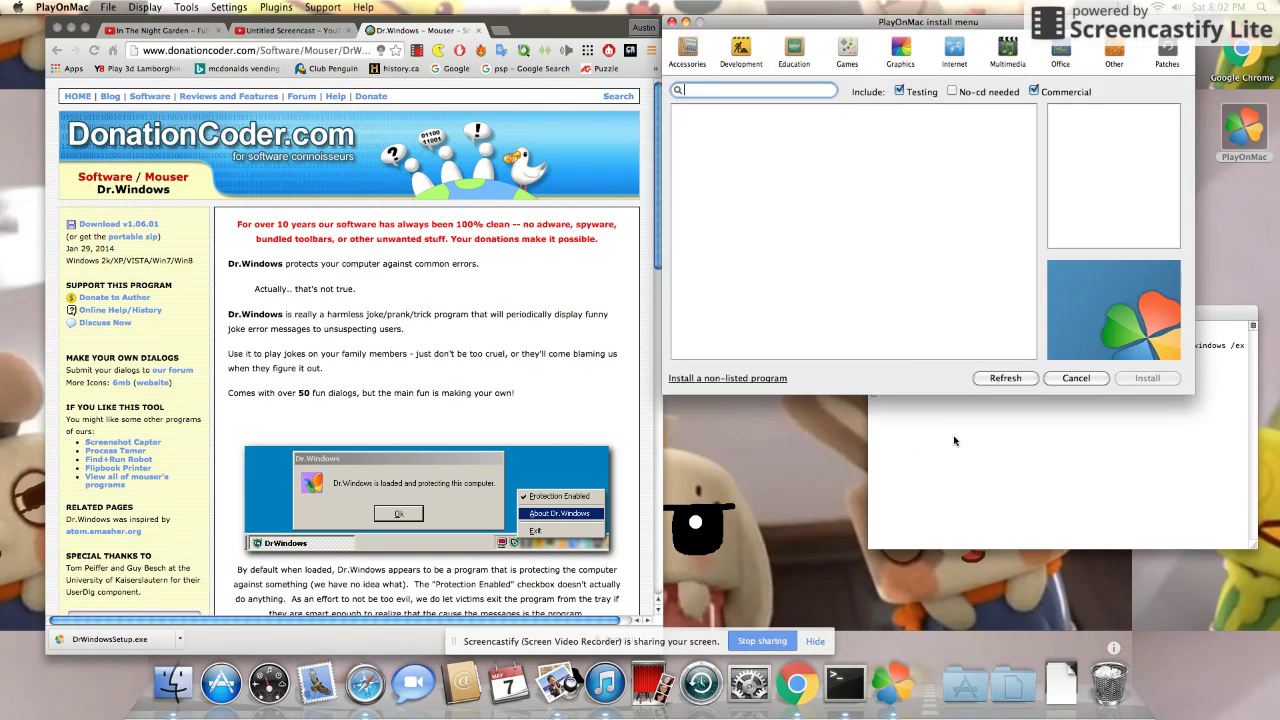
Step: In Terminal, have say speak "i will be installing dr windows for example", and return to PlayOnMac's install menu
{"action": "left_click", "coordinate": [980, 447]}
{"action": "type", "text": "i will be installing dr windows for exam"}
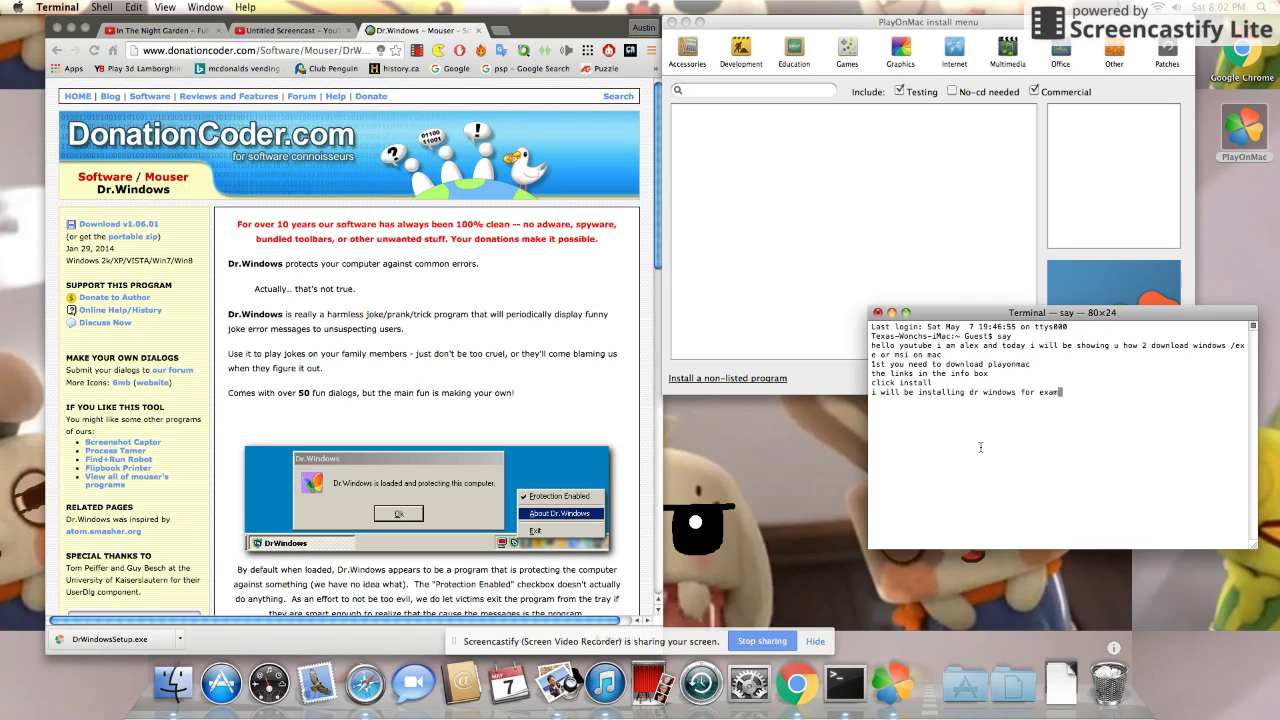
{"action": "type", "text": "ple"}
{"action": "key", "text": "Return"}
{"action": "left_click", "coordinate": [771, 346]}
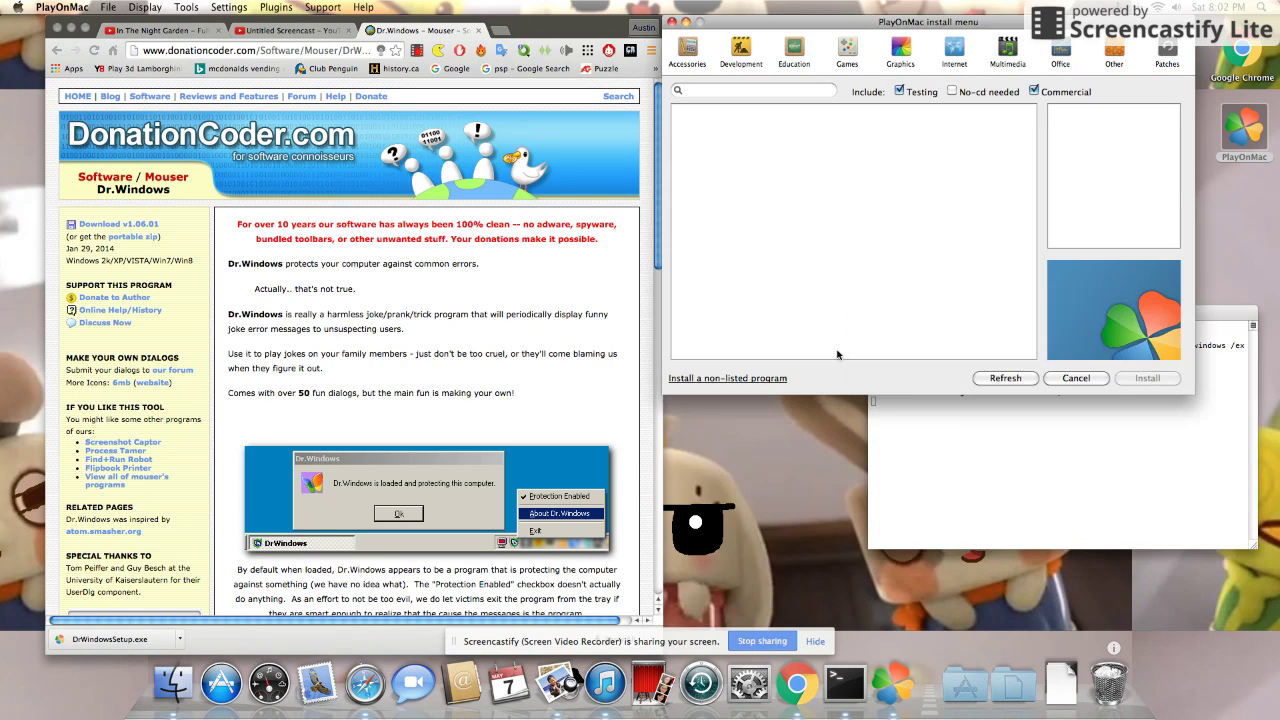
Step: In Terminal, have say speak "click install a non listed program"
{"action": "left_click", "coordinate": [1004, 418]}
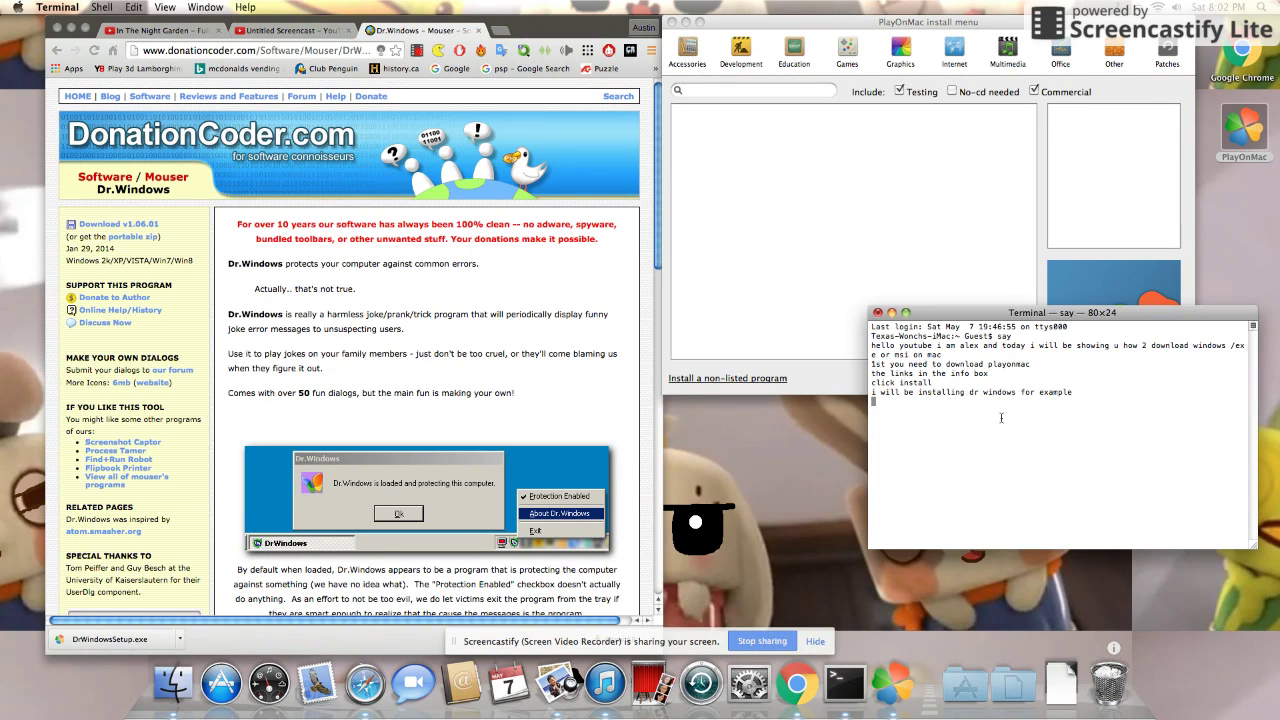
{"action": "type", "text": "ins"}
{"action": "type", "text": "ck install "}
{"action": "type", "text": "a non listed program"}
Step: Start the manual installation of a non-listed program in PlayOnMac and continue past the wizard's welcome page
{"action": "left_click", "coordinate": [760, 390]}
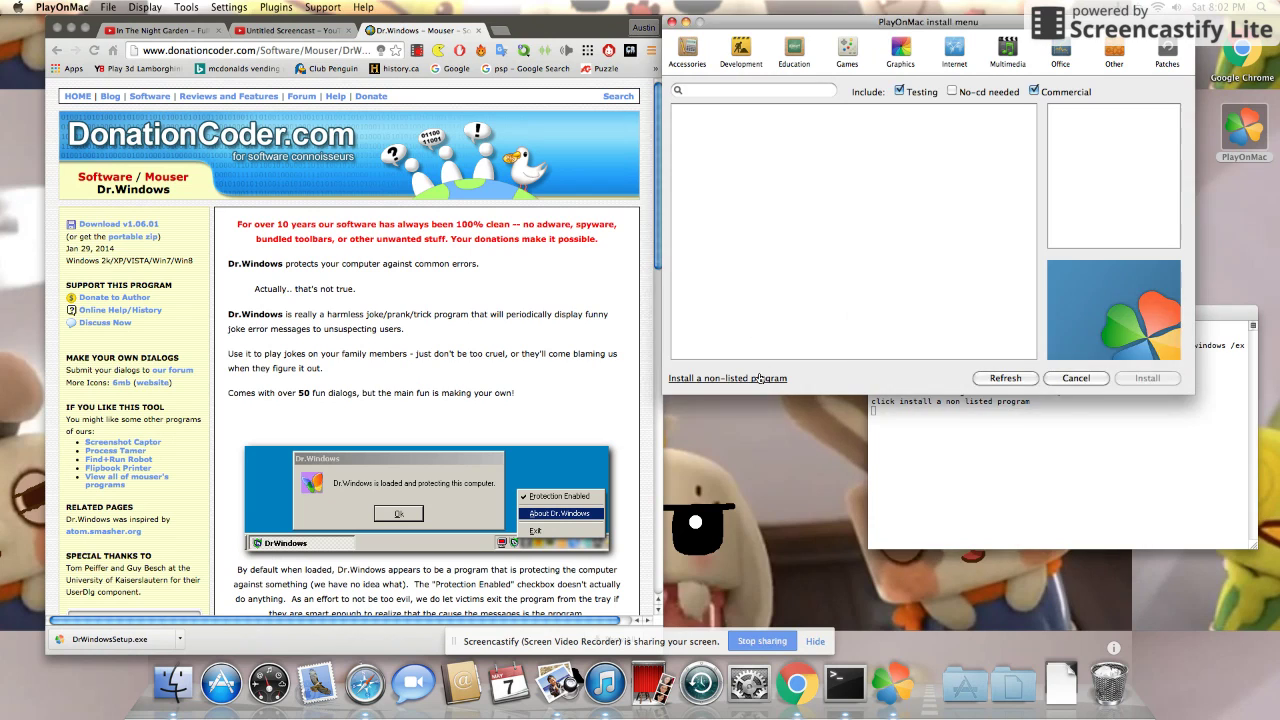
{"action": "left_click", "coordinate": [757, 378]}
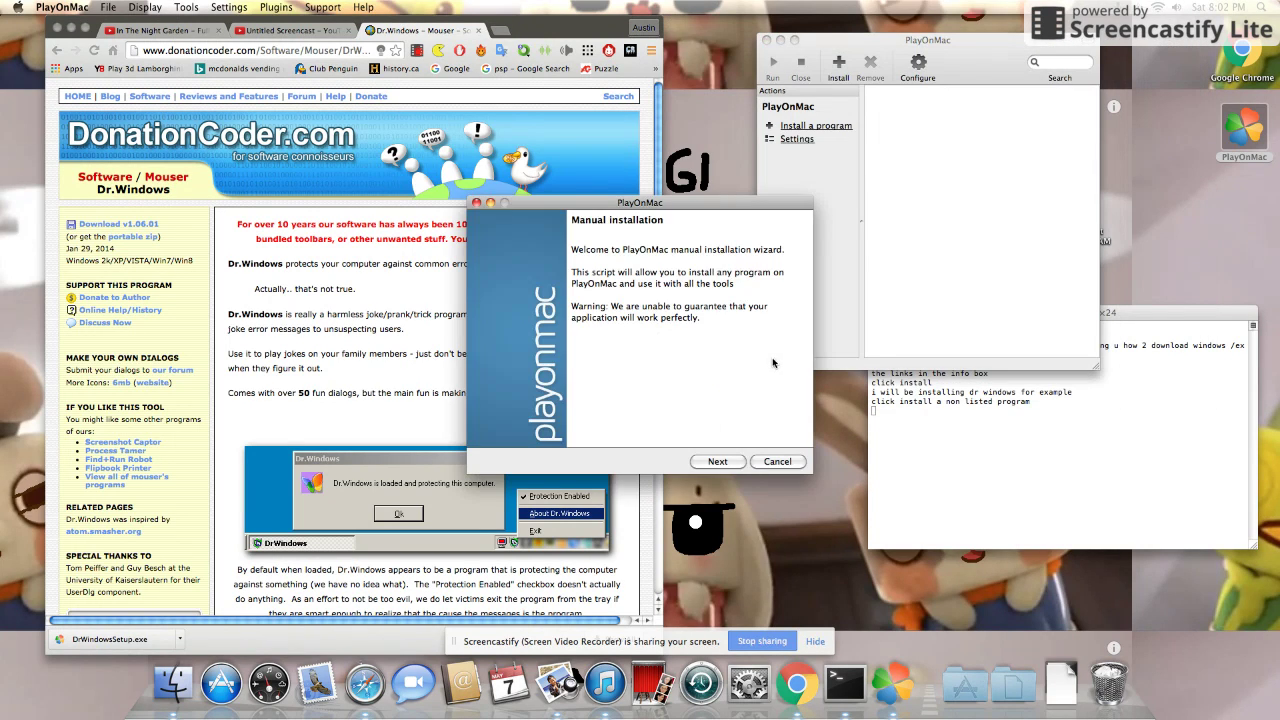
{"action": "left_click", "coordinate": [727, 461]}
Step: Have say speak "name it what ever you want" in Terminal, and name the virtual drive "test" in the PlayOnMac wizard
{"action": "left_click", "coordinate": [1090, 454]}
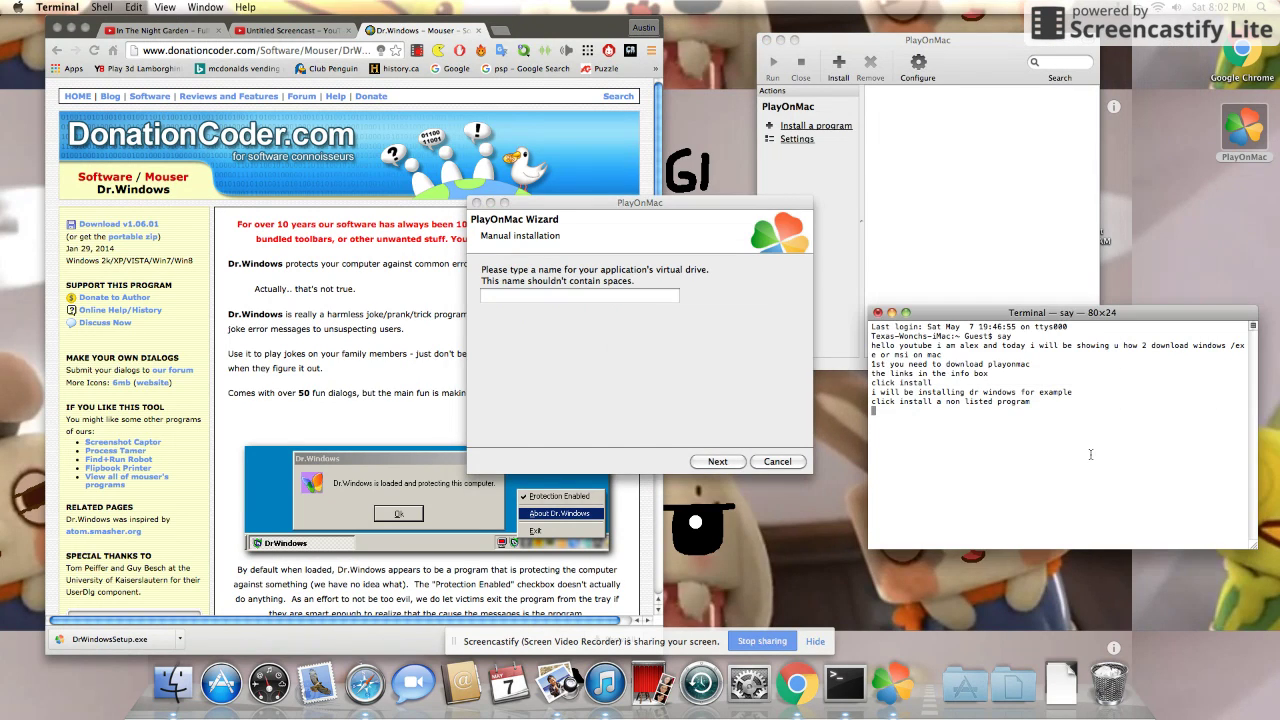
{"action": "type", "text": "name it what ever you want"}
{"action": "left_click", "coordinate": [585, 295]}
{"action": "type", "text": "tset"}
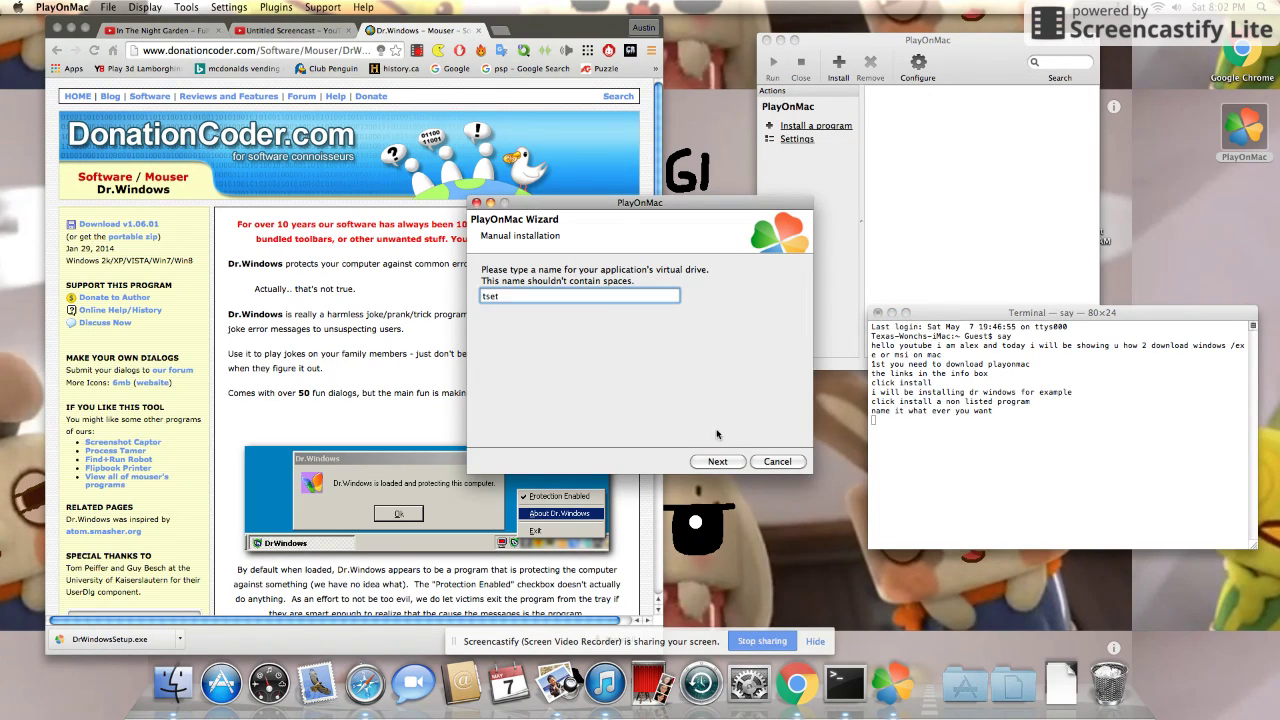
{"action": "key", "text": "BackSpace"}
{"action": "type", "text": "est"}
Step: Have say speak "dosent contain spaces wich sucks" in Terminal, and confirm the drive name in PlayOnMac to create the virtual drive
{"action": "left_click", "coordinate": [990, 451]}
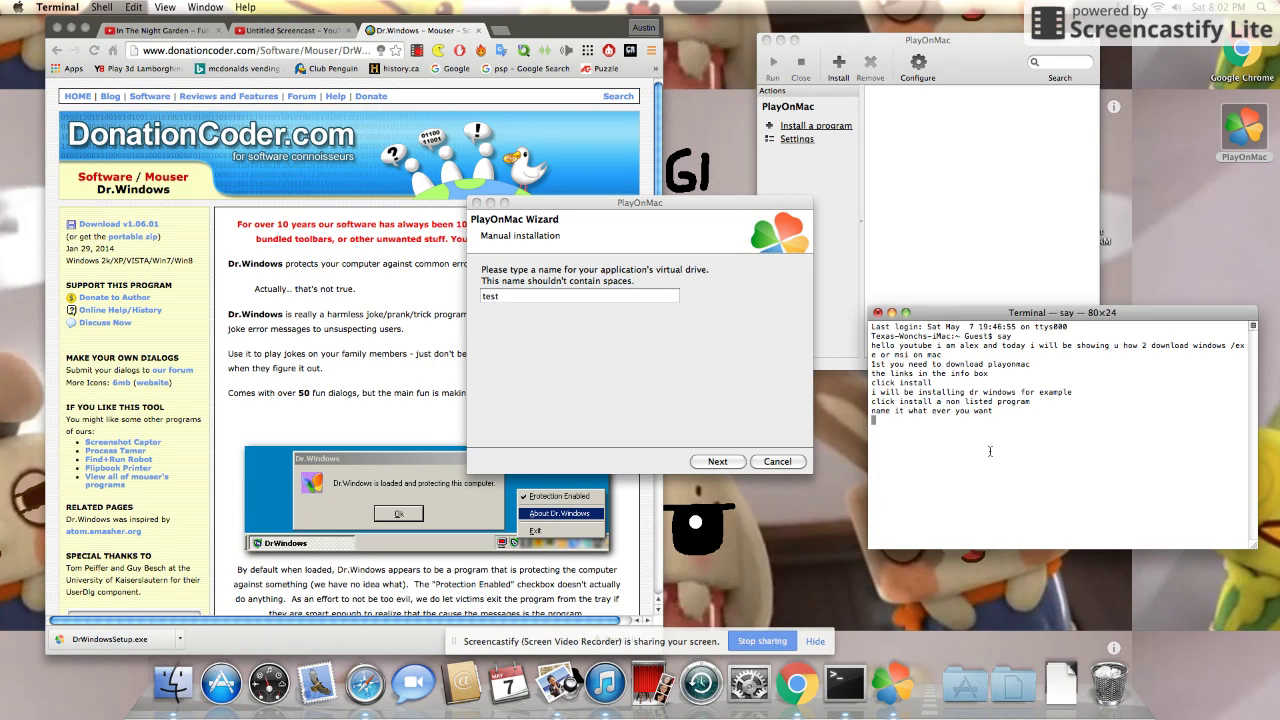
{"action": "type", "text": "dosent contain spaces wich sucks"}
{"action": "key", "text": "Return"}
{"action": "left_click", "coordinate": [716, 381]}
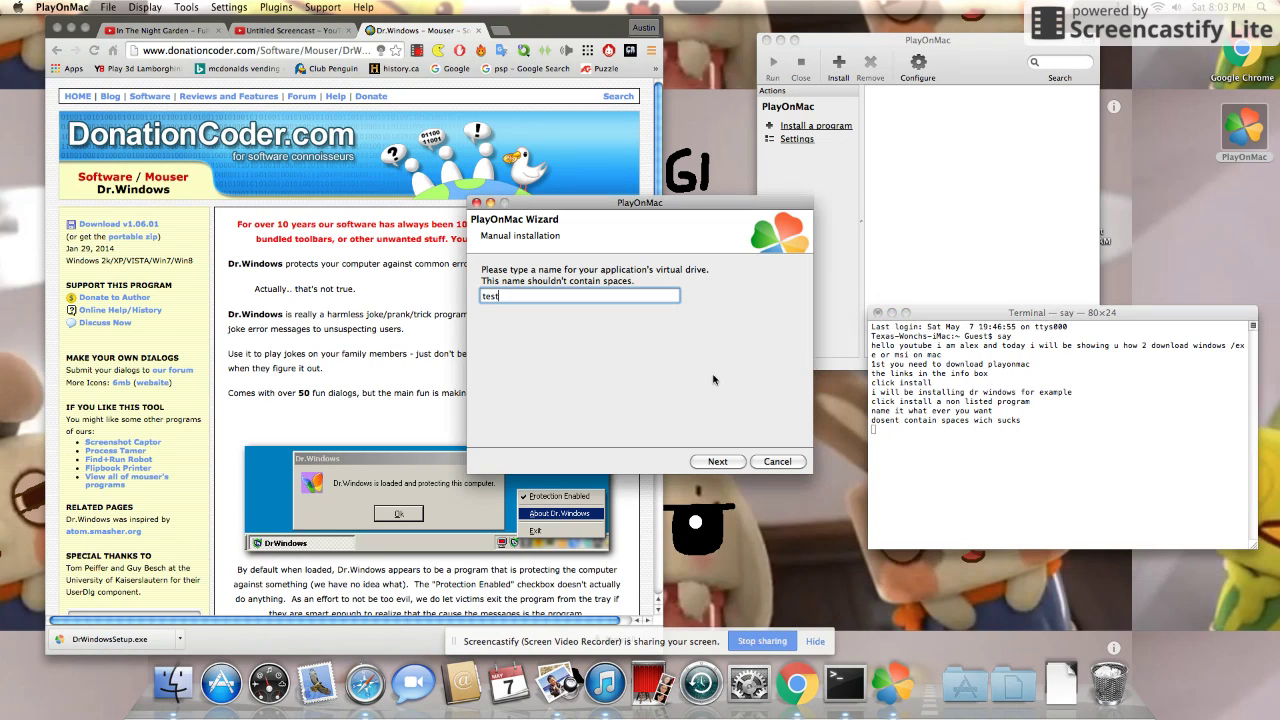
{"action": "left_click", "coordinate": [718, 462]}
{"action": "left_click", "coordinate": [722, 465]}
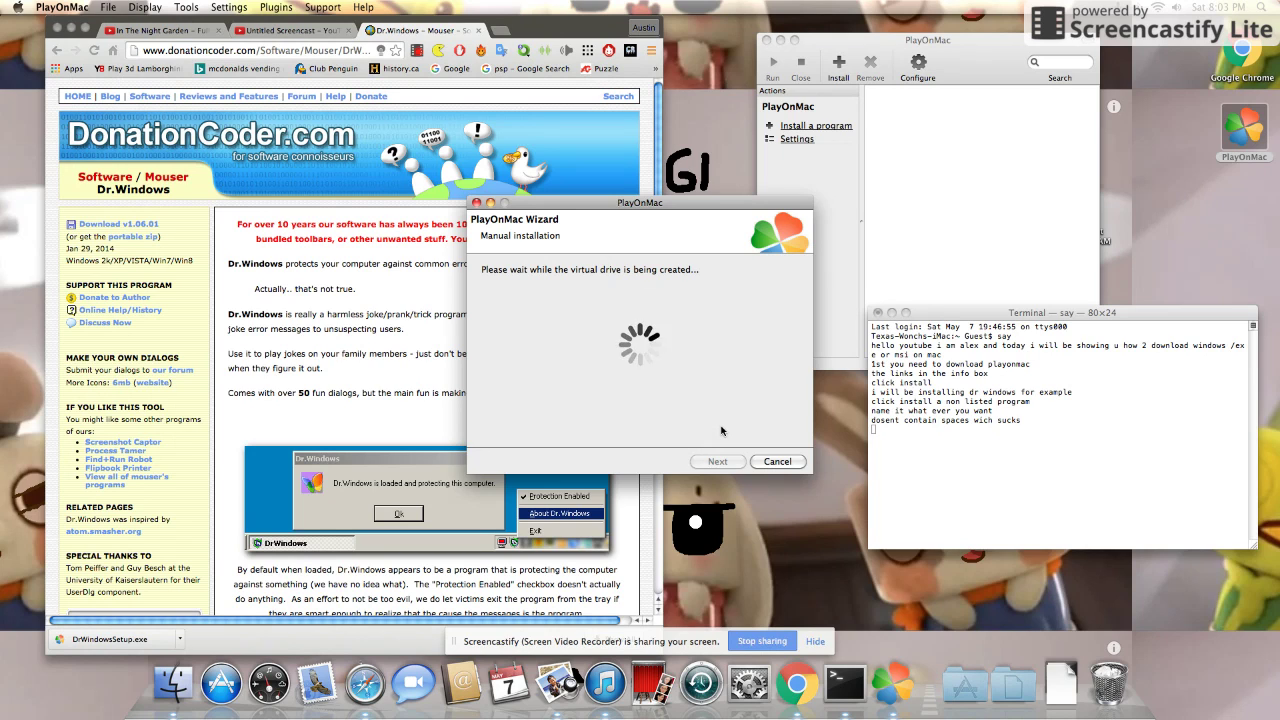
Step: In Terminal, have say speak "now this wine thing should come up" and "it always does"
{"action": "left_click", "coordinate": [931, 510]}
{"action": "type", "text": "now th"}
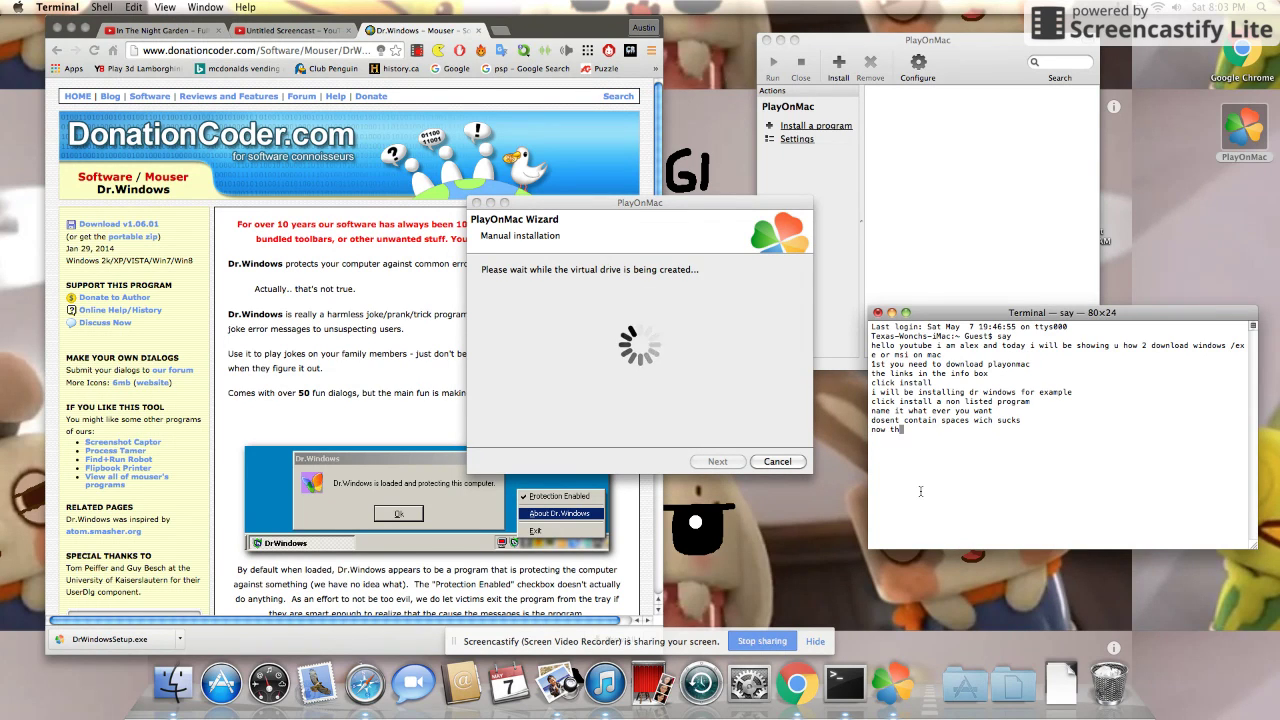
{"action": "type", "text": "is wine thing should "}
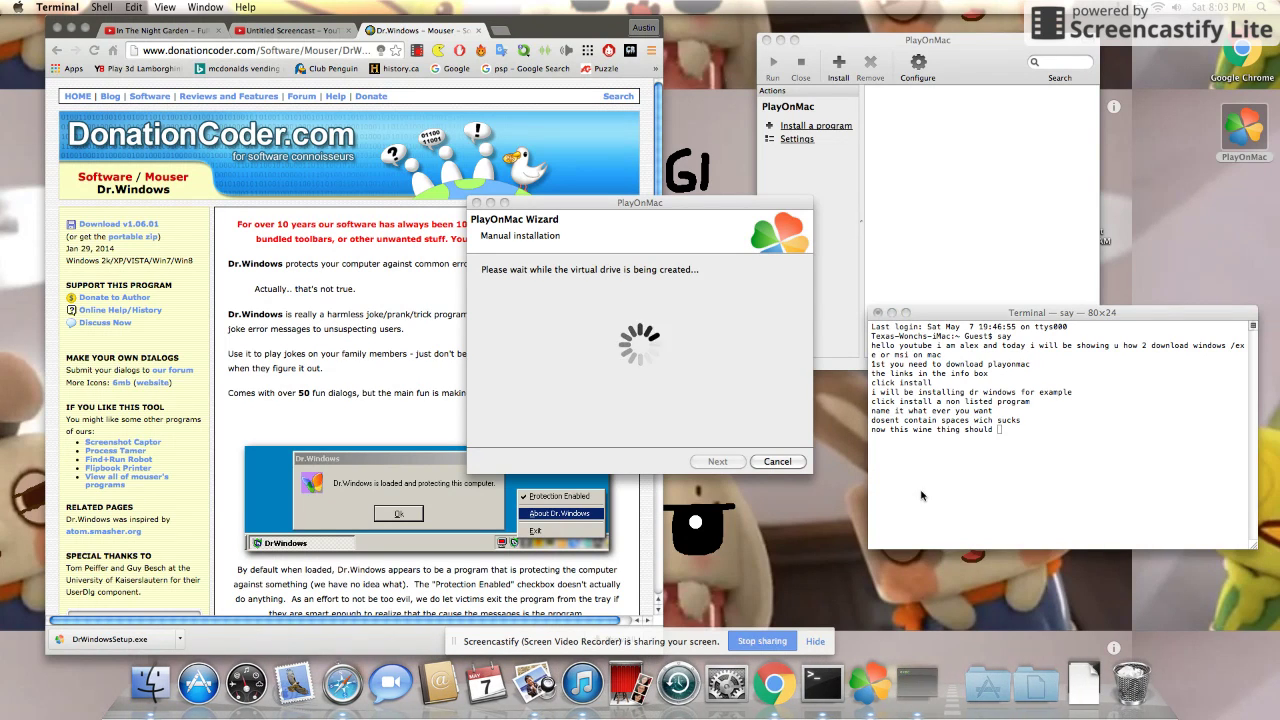
{"action": "type", "text": "come up "}
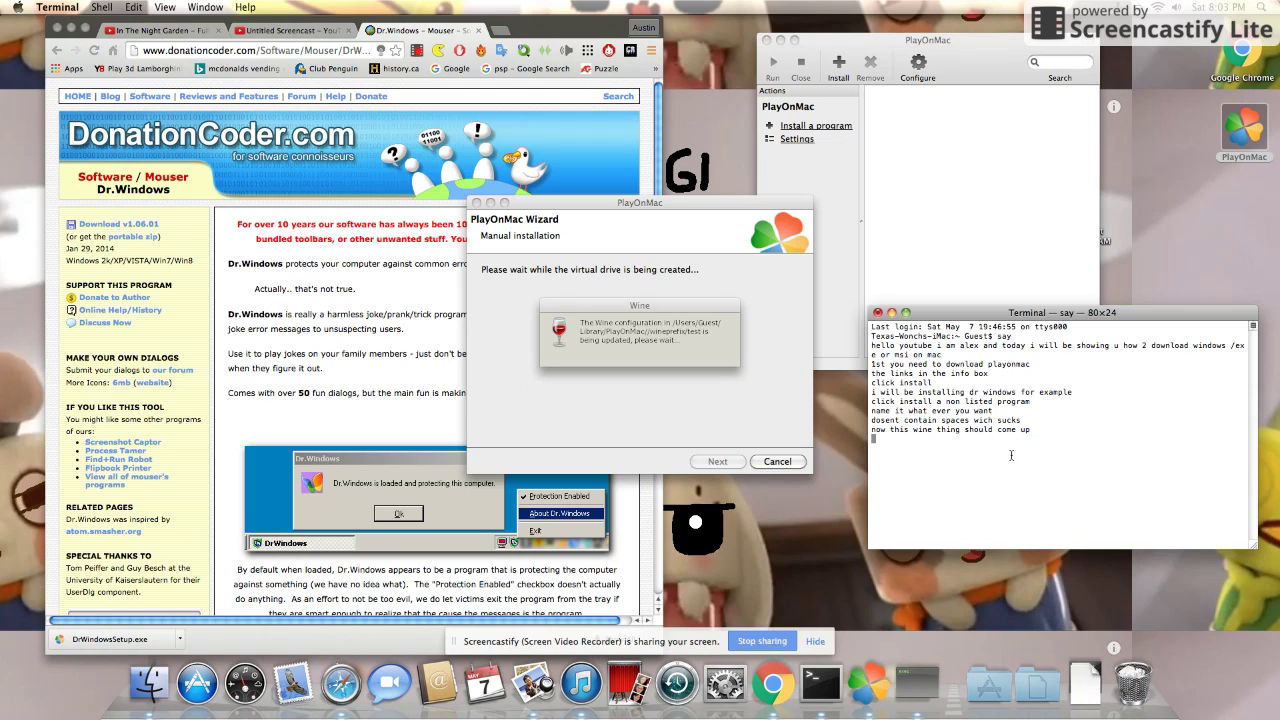
{"action": "type", "text": "it always does"}
{"action": "key", "text": "Return"}
Step: Bring the Wine configuration notice forward, and have say speak "takes a little bit of time" in Terminal
{"action": "left_click", "coordinate": [585, 323]}
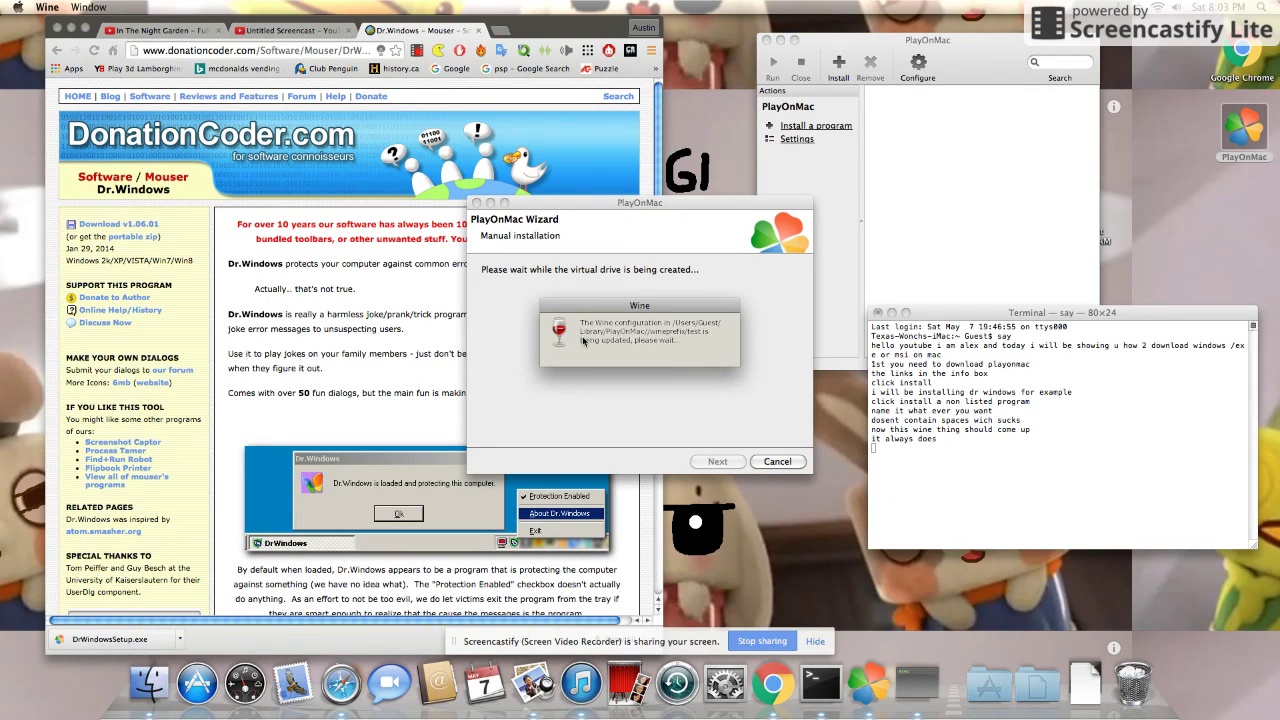
{"action": "left_click", "coordinate": [997, 428]}
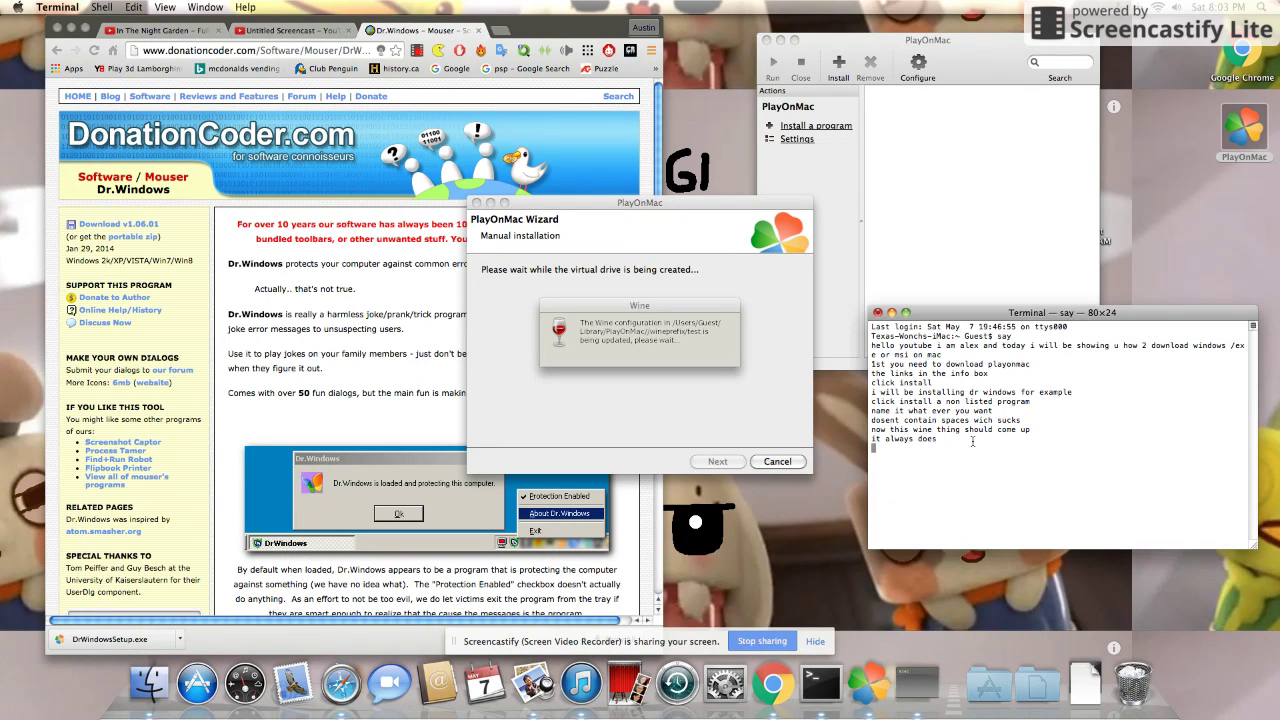
{"action": "type", "text": "takes a little bit of time"}
{"action": "key", "text": "Return"}
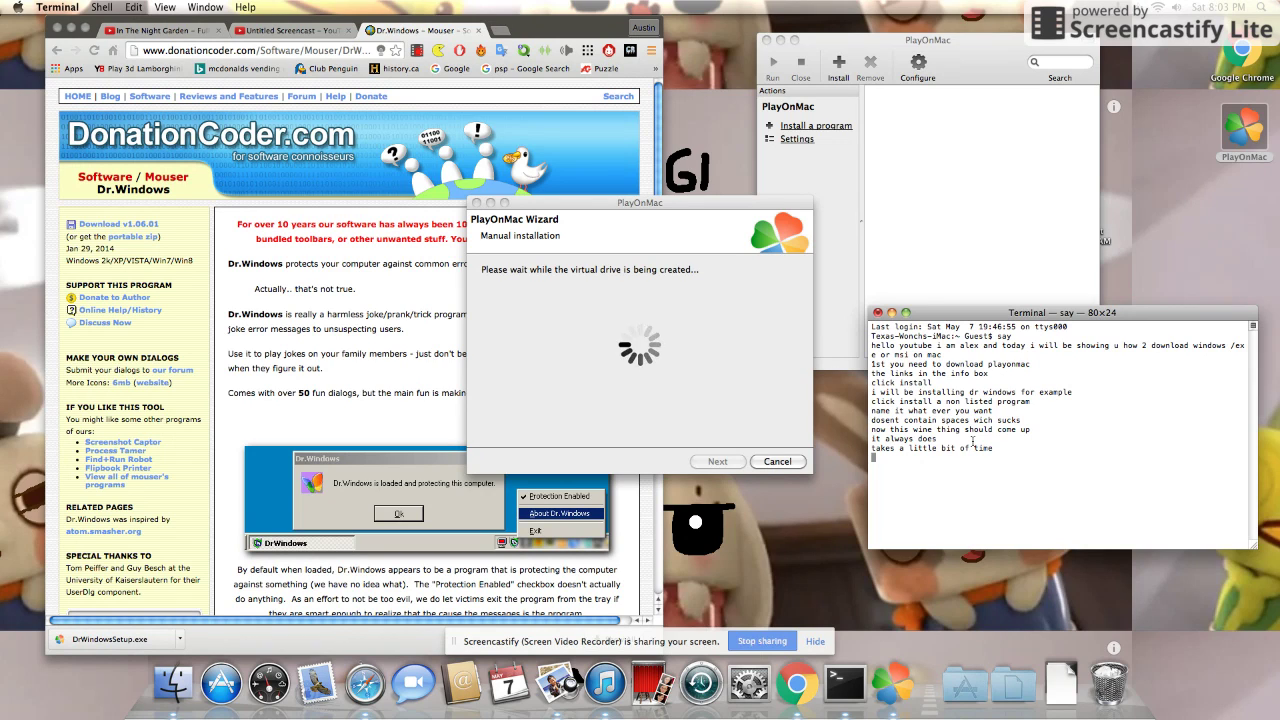
Step: Enter "now browse the exe folder you've downloaded" in Terminal's say session
{"action": "type", "text": "now browse"}
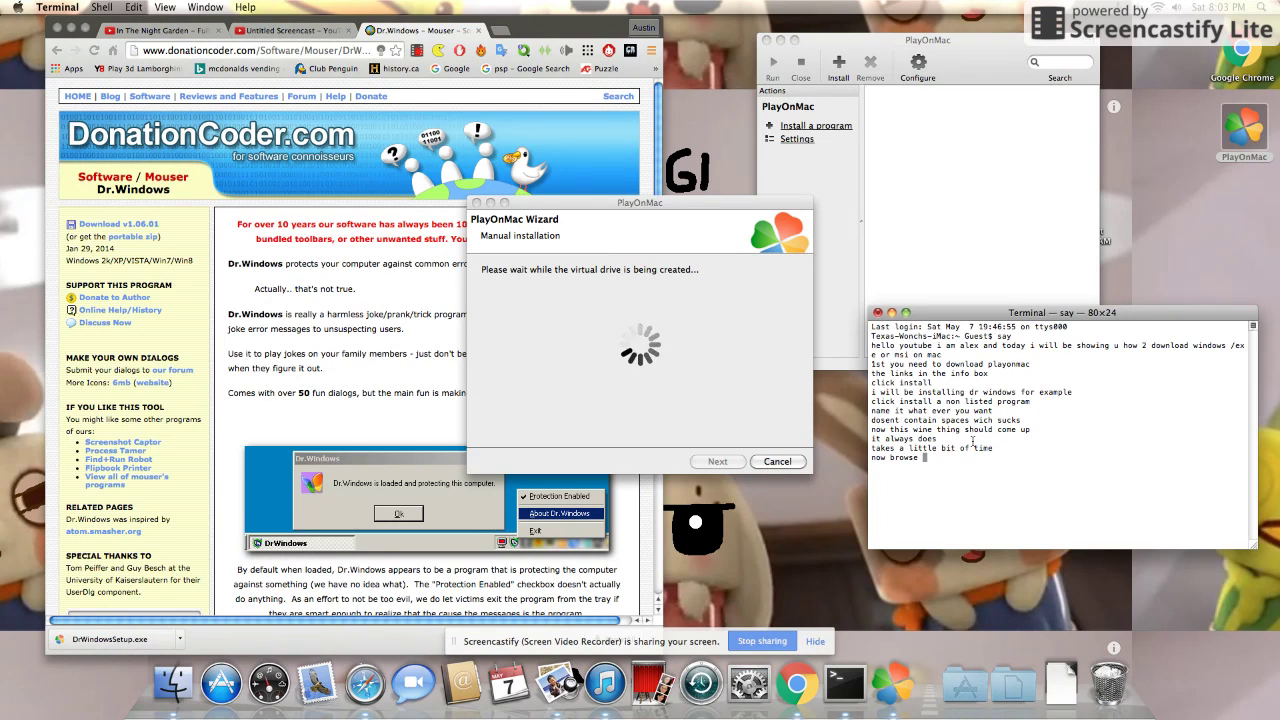
{"action": "key", "text": "super+h"}
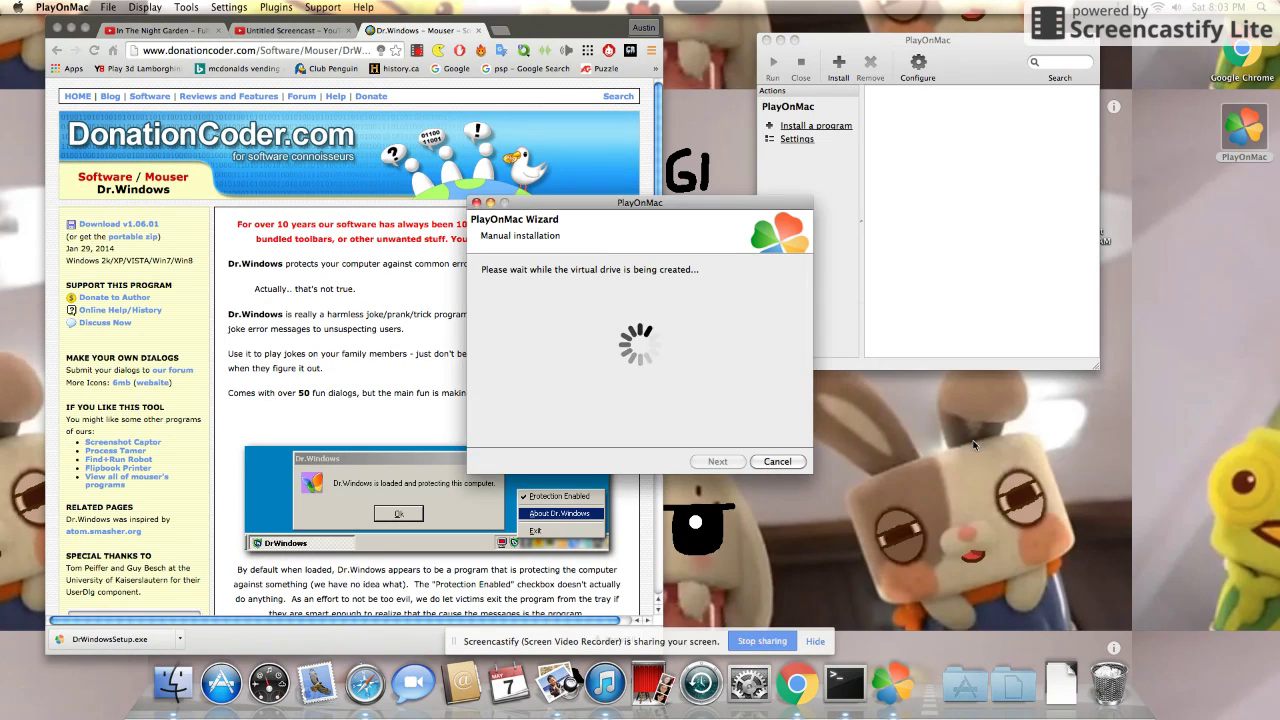
{"action": "left_click", "coordinate": [845, 684]}
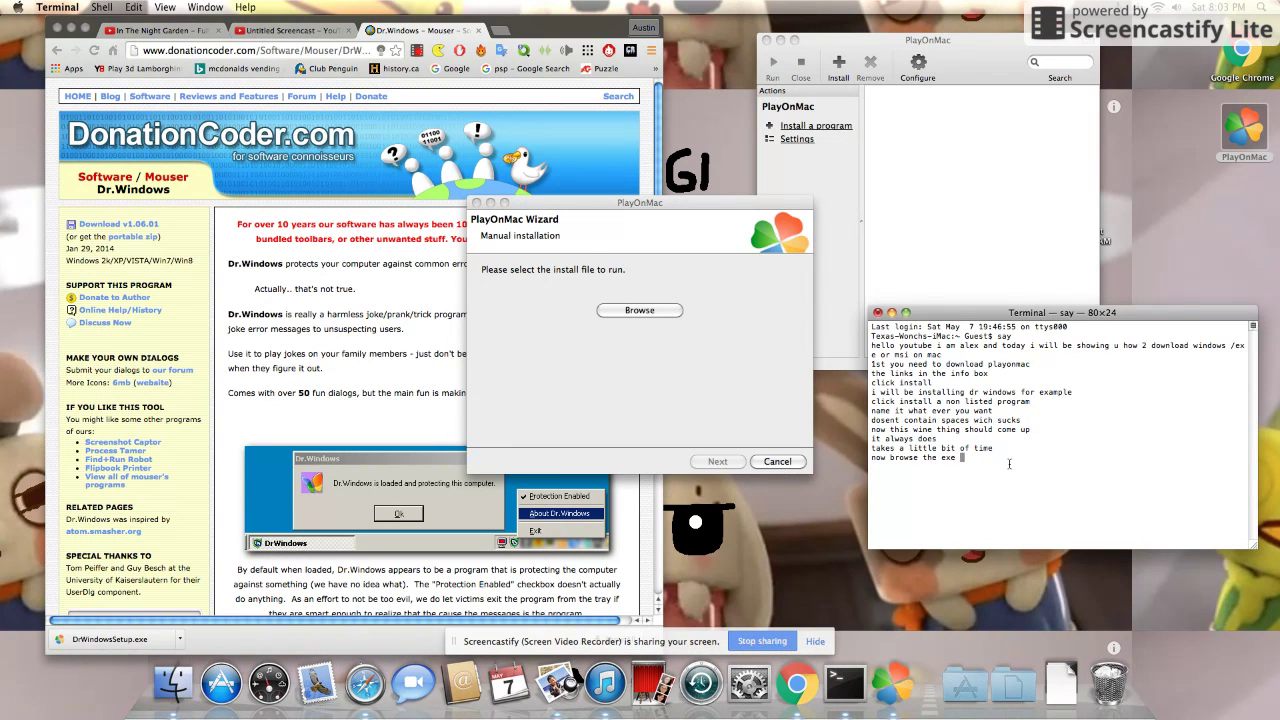
{"action": "type", "text": "e the exe folder you've downloaded"}
Step: In the PlayOnMac wizard, choose DrWindowsSetup.exe from the Downloads folder as the install file
{"action": "left_click", "coordinate": [655, 309]}
{"action": "left_click", "coordinate": [660, 310]}
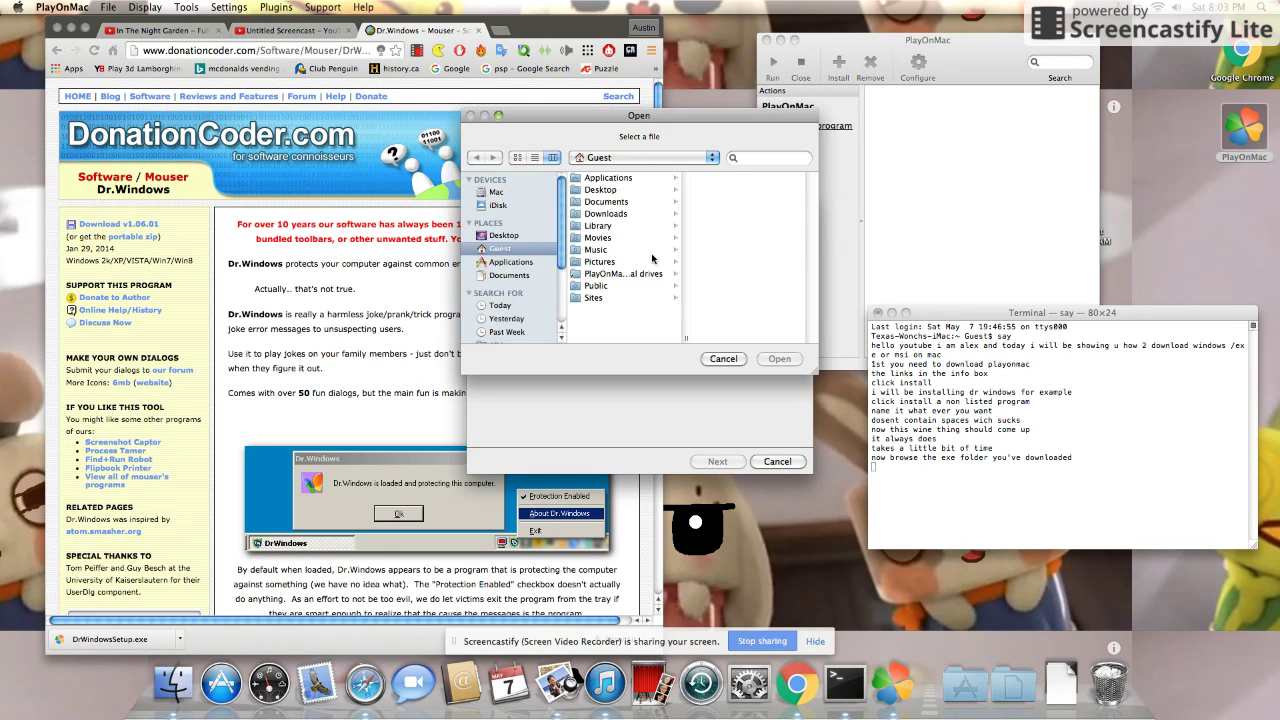
{"action": "left_click", "coordinate": [727, 216]}
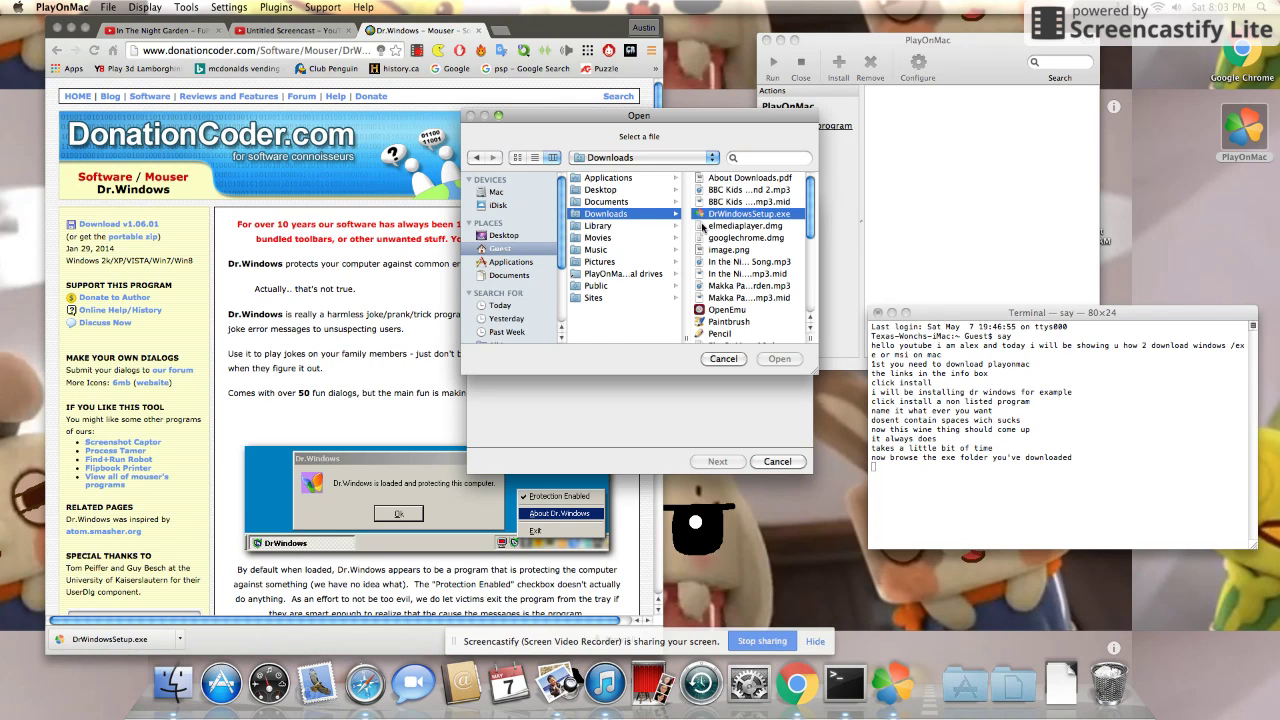
{"action": "left_click", "coordinate": [779, 358]}
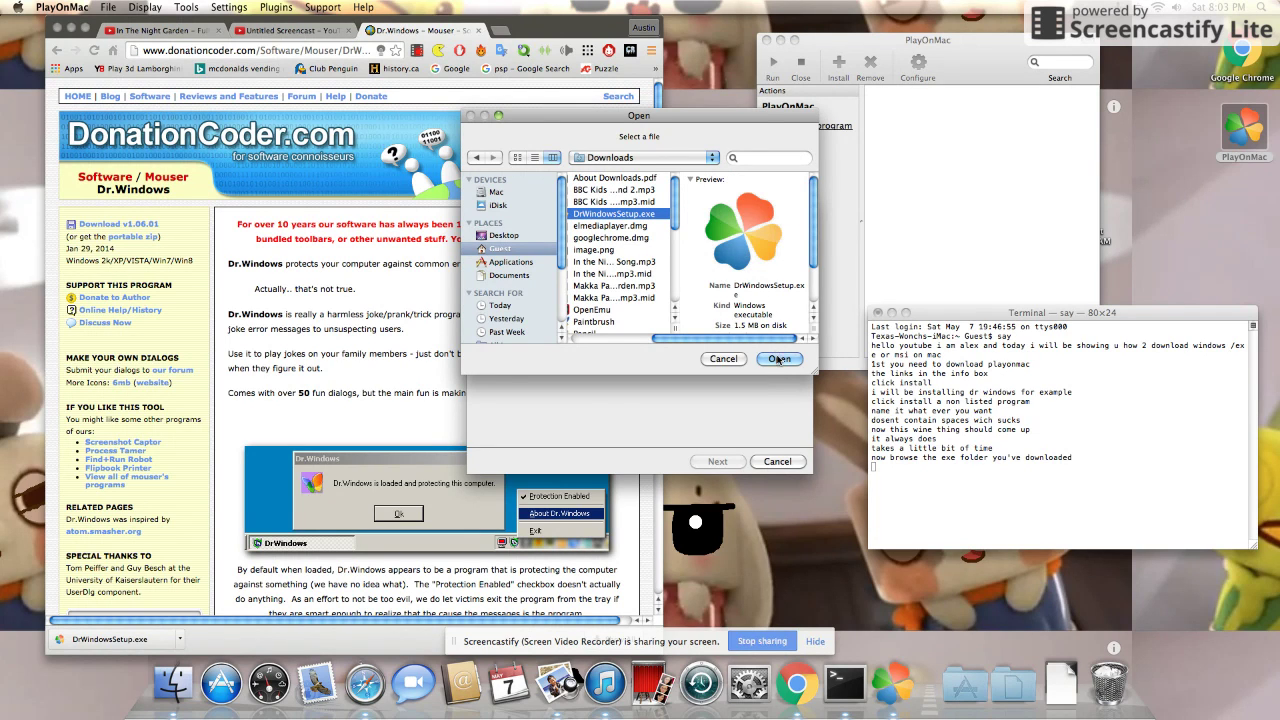
Step: Have say speak "hit next" in Terminal, and start installing the selected file in PlayOnMac
{"action": "left_click", "coordinate": [1077, 478]}
{"action": "type", "text": "hit next"}
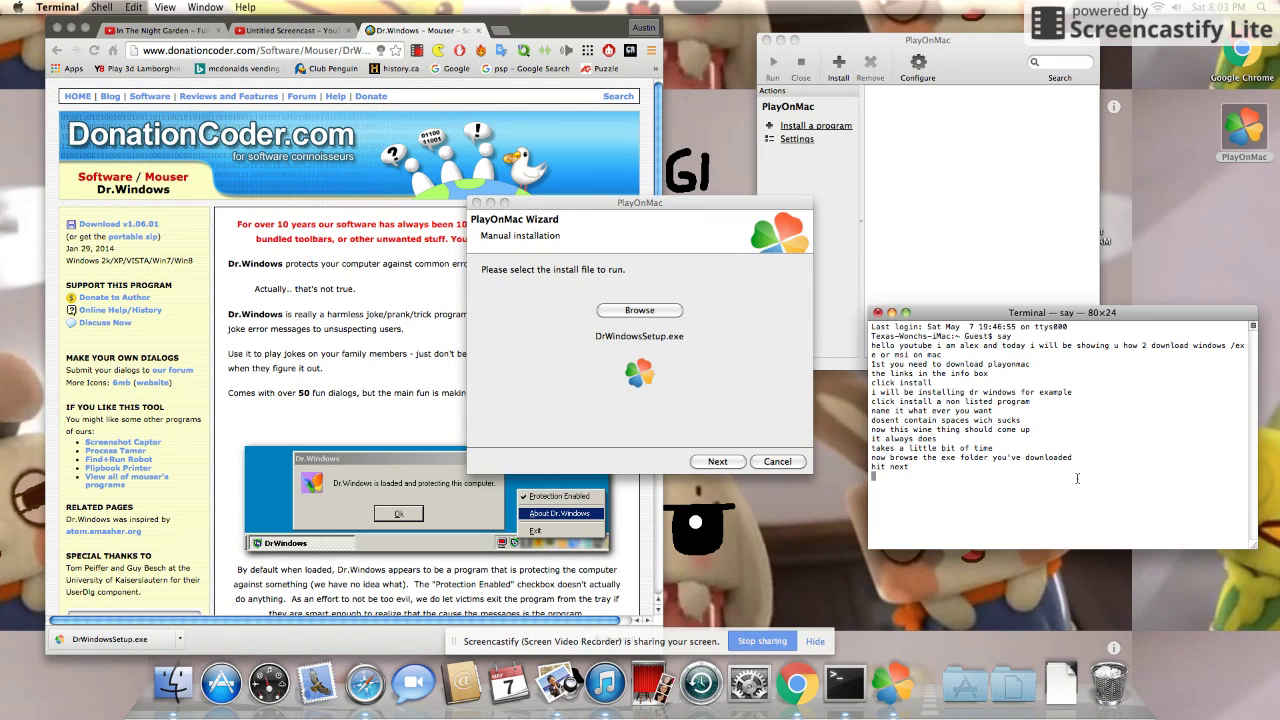
{"action": "left_click", "coordinate": [782, 420]}
{"action": "left_click", "coordinate": [717, 461]}
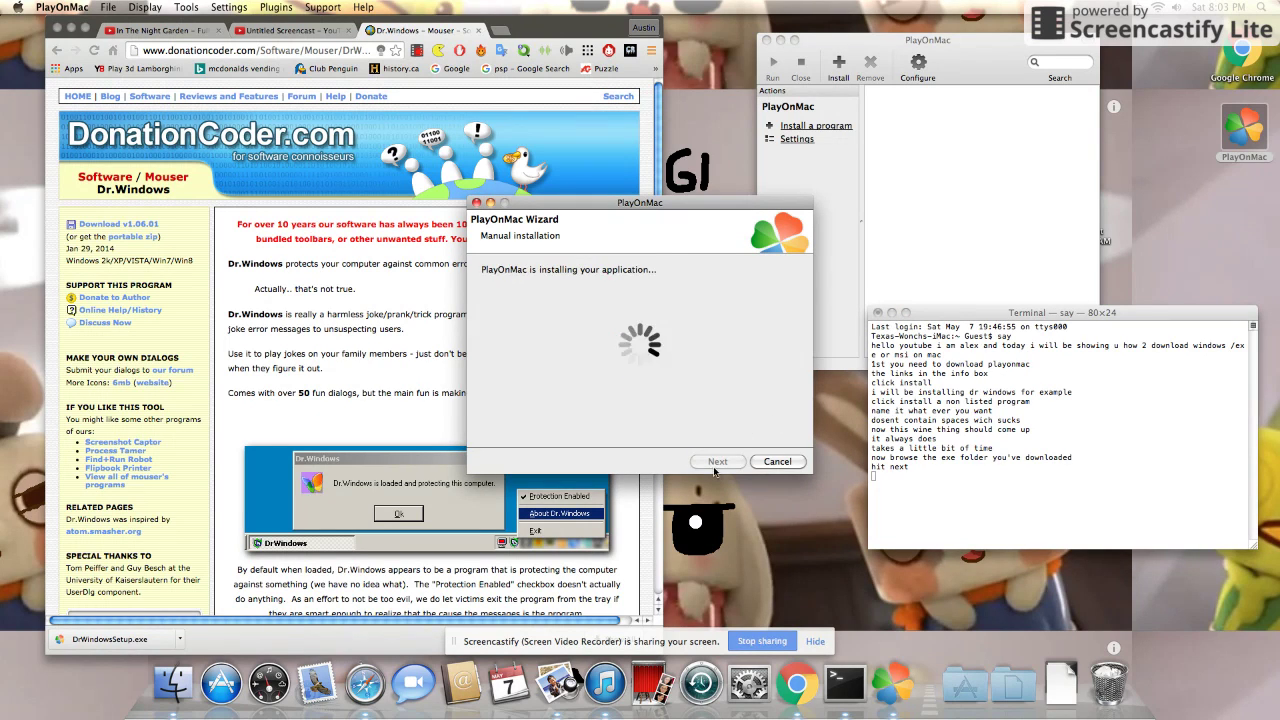
Step: Have say speak "now the setup is here" in Terminal, and advance the Dr.Windows setup wizard to its destination page
{"action": "left_click", "coordinate": [896, 491]}
{"action": "type", "text": "now the set"}
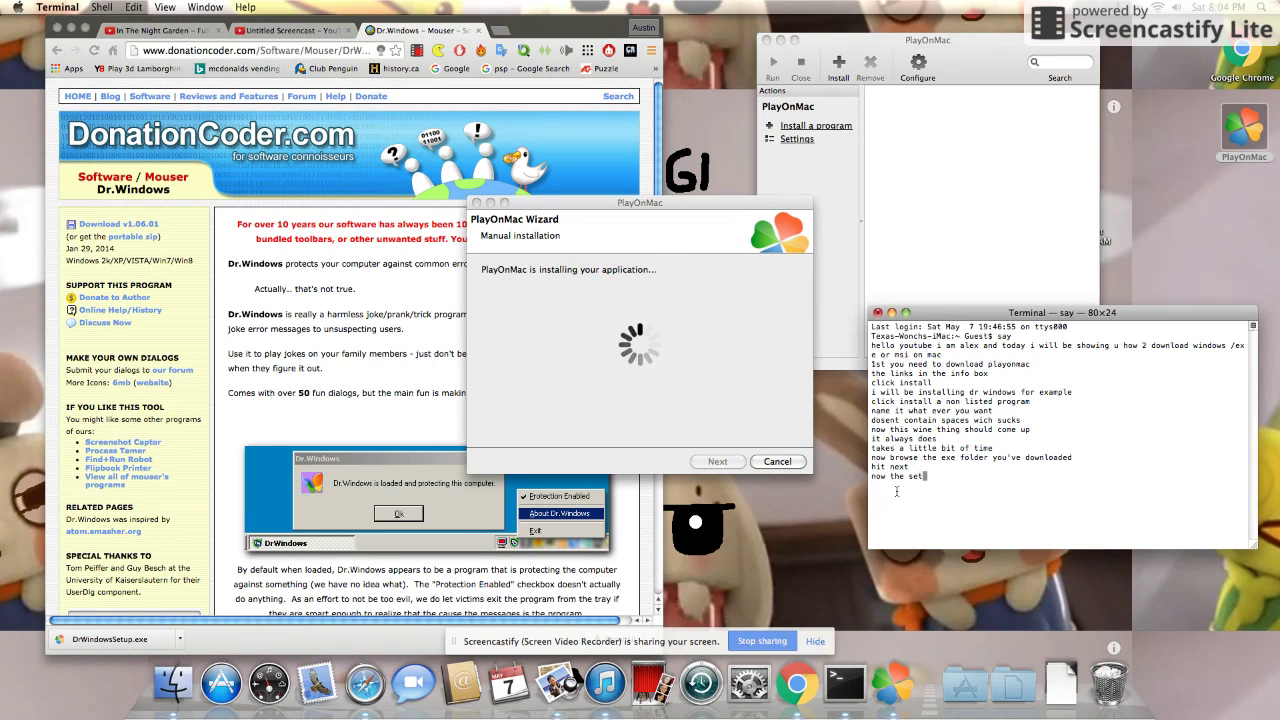
{"action": "type", "text": "up is here"}
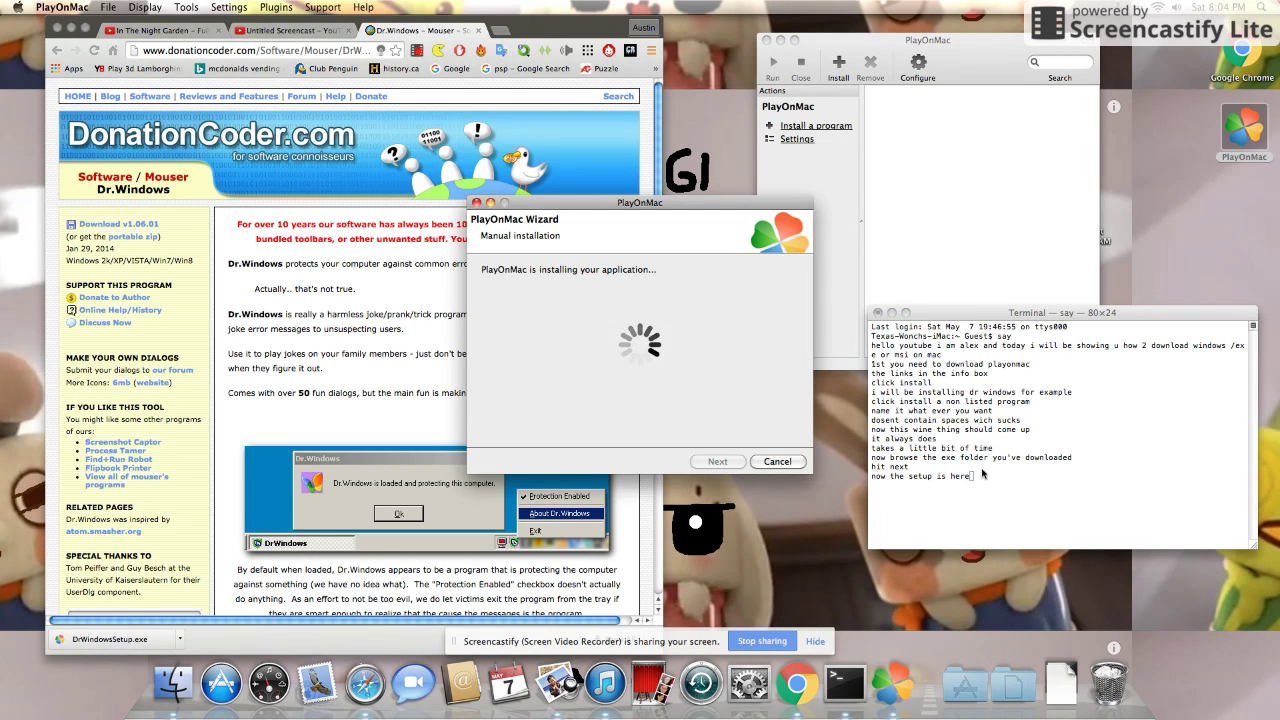
{"action": "left_click", "coordinate": [1045, 487]}
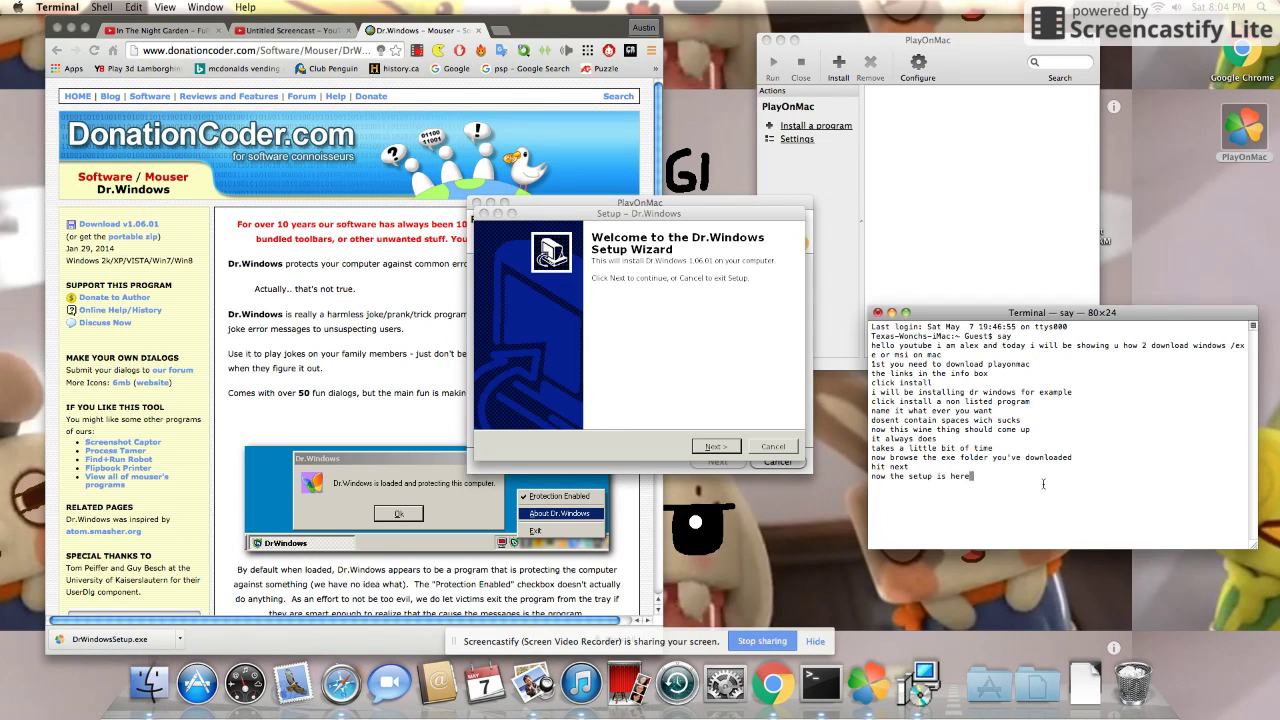
{"action": "left_click", "coordinate": [716, 446]}
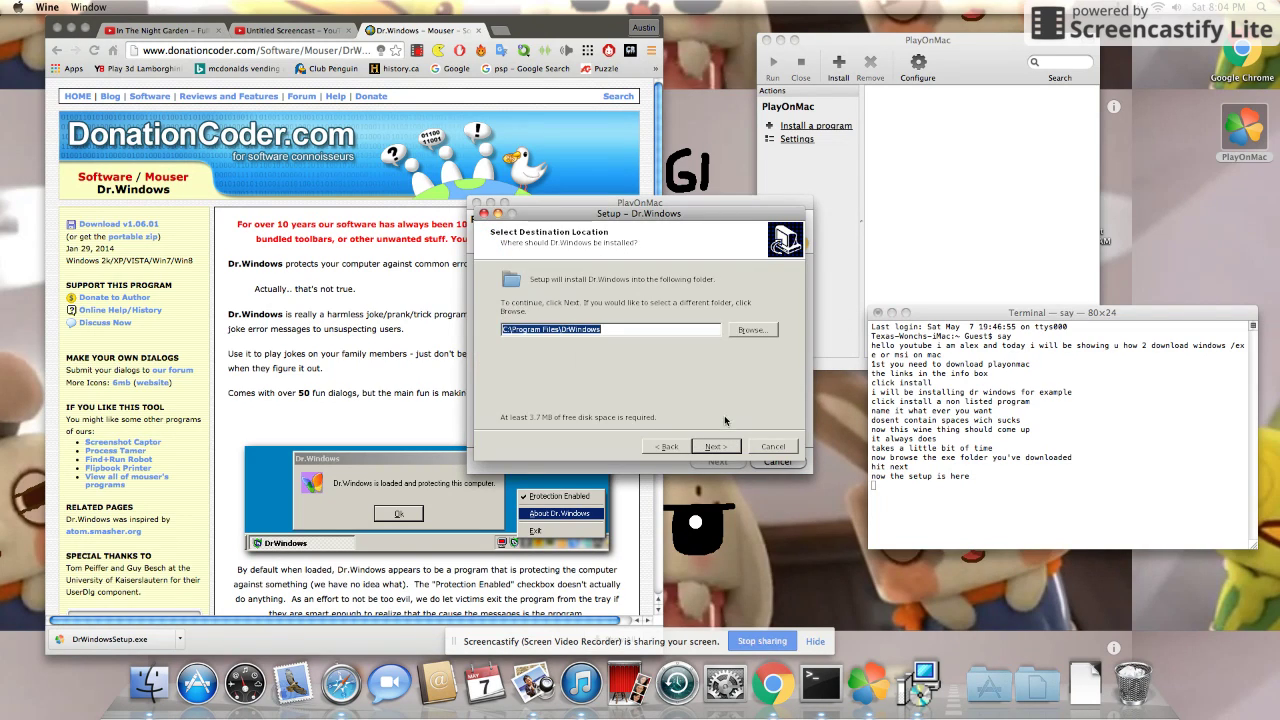
Step: Have say speak "as you can see its more likeley windows classic" in Terminal, and return to the Dr.Windows setup wizard
{"action": "left_click", "coordinate": [1075, 484]}
{"action": "key", "text": "BackSpace"}
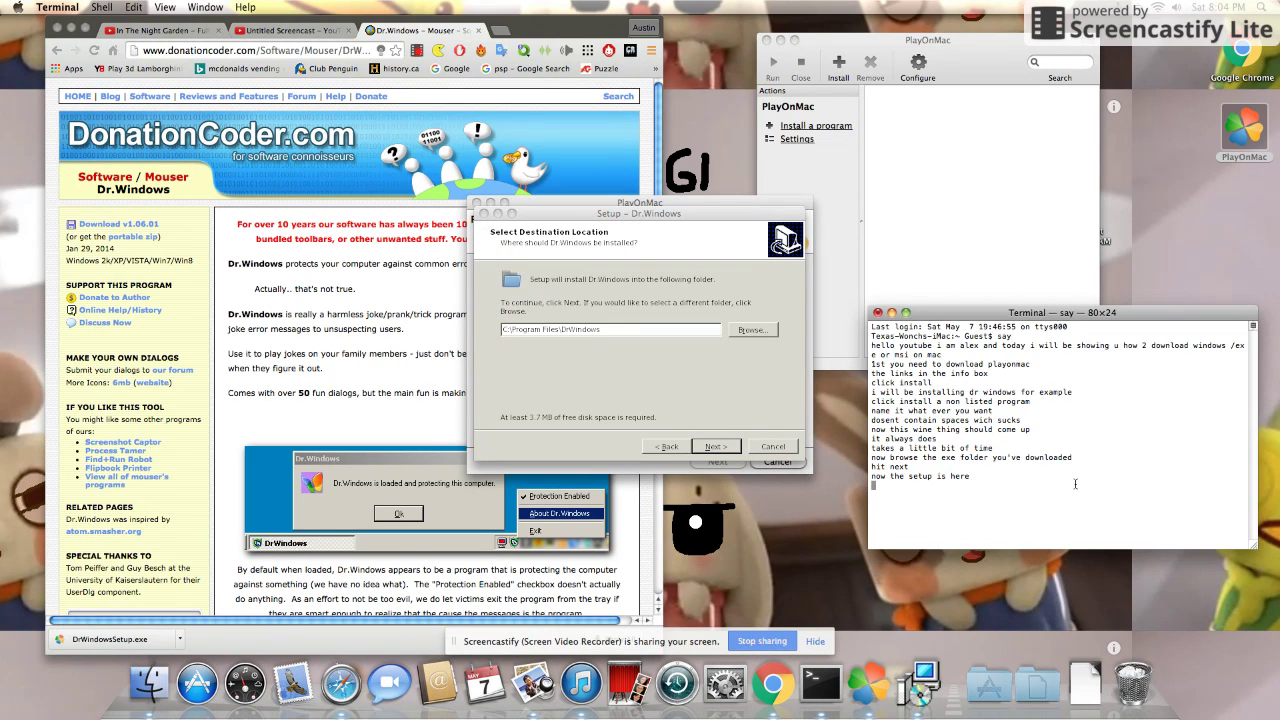
{"action": "type", "text": "as you can see its more l"}
{"action": "type", "text": "ikeley windows classic"}
{"action": "left_click", "coordinate": [494, 345]}
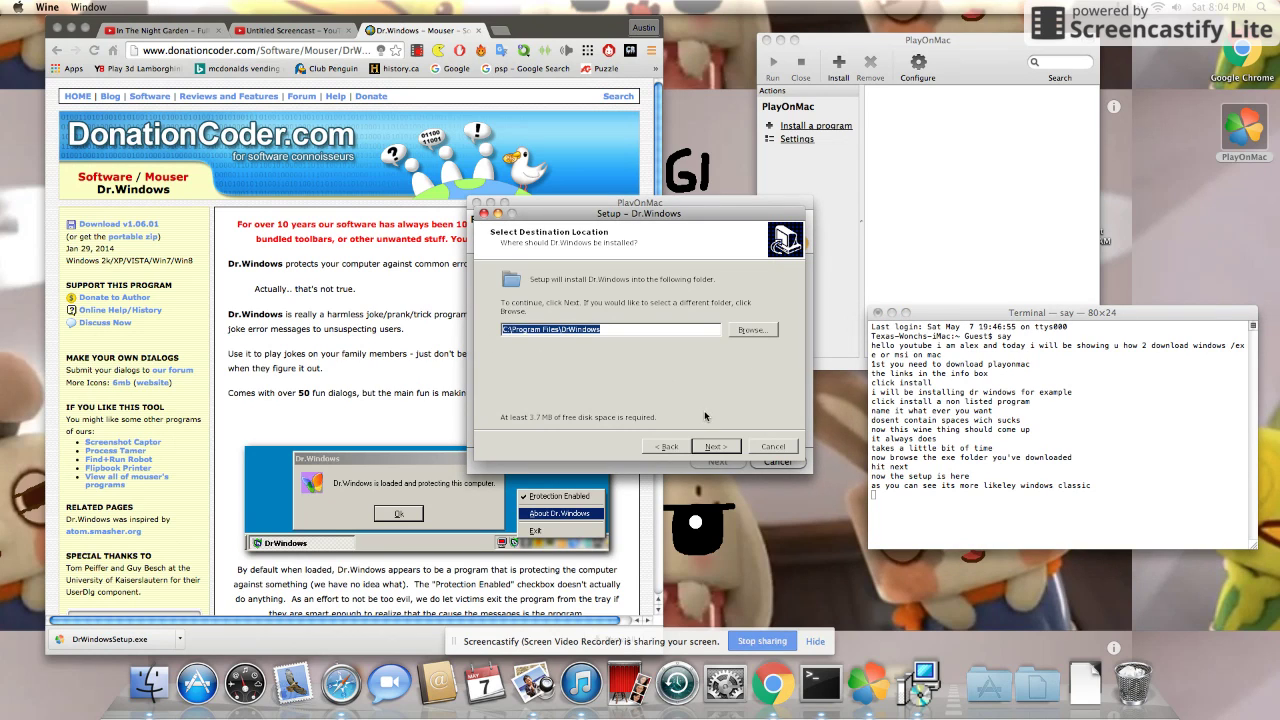
Step: Accept the default destination, Start Menu folder and additional tasks in the Dr.Windows setup, and start the installation
{"action": "left_click", "coordinate": [711, 447]}
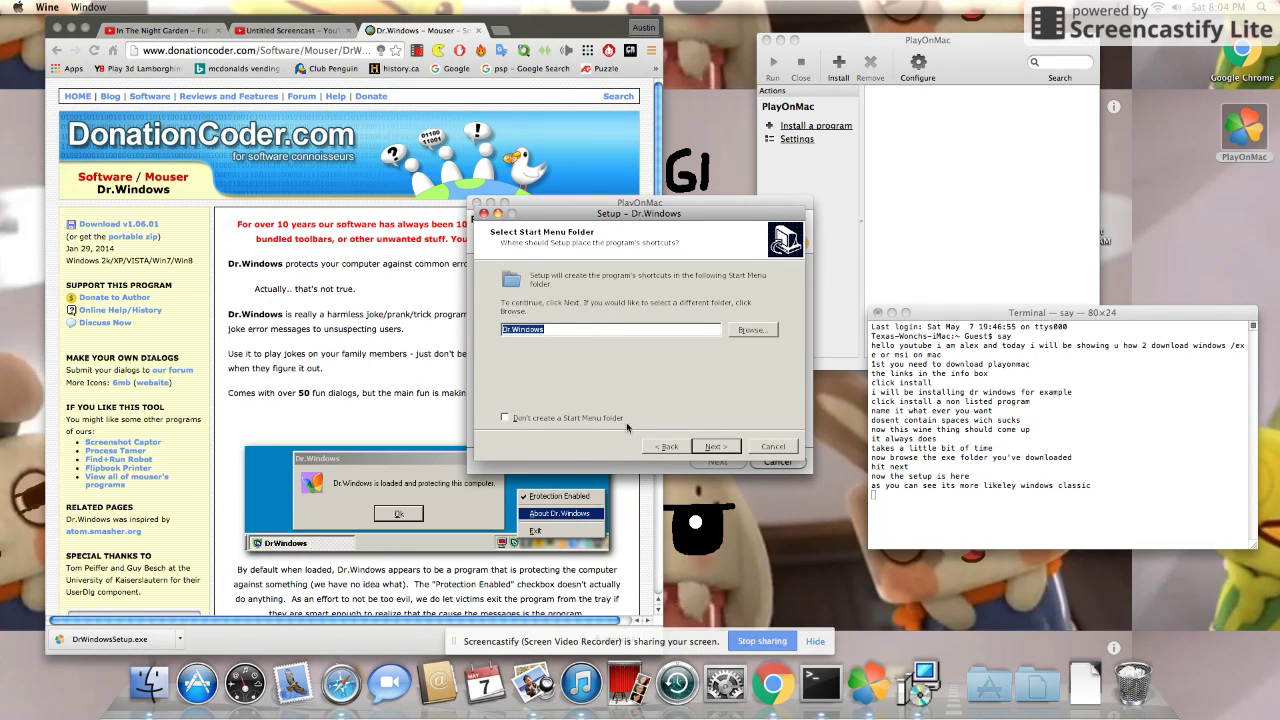
{"action": "left_click", "coordinate": [695, 445]}
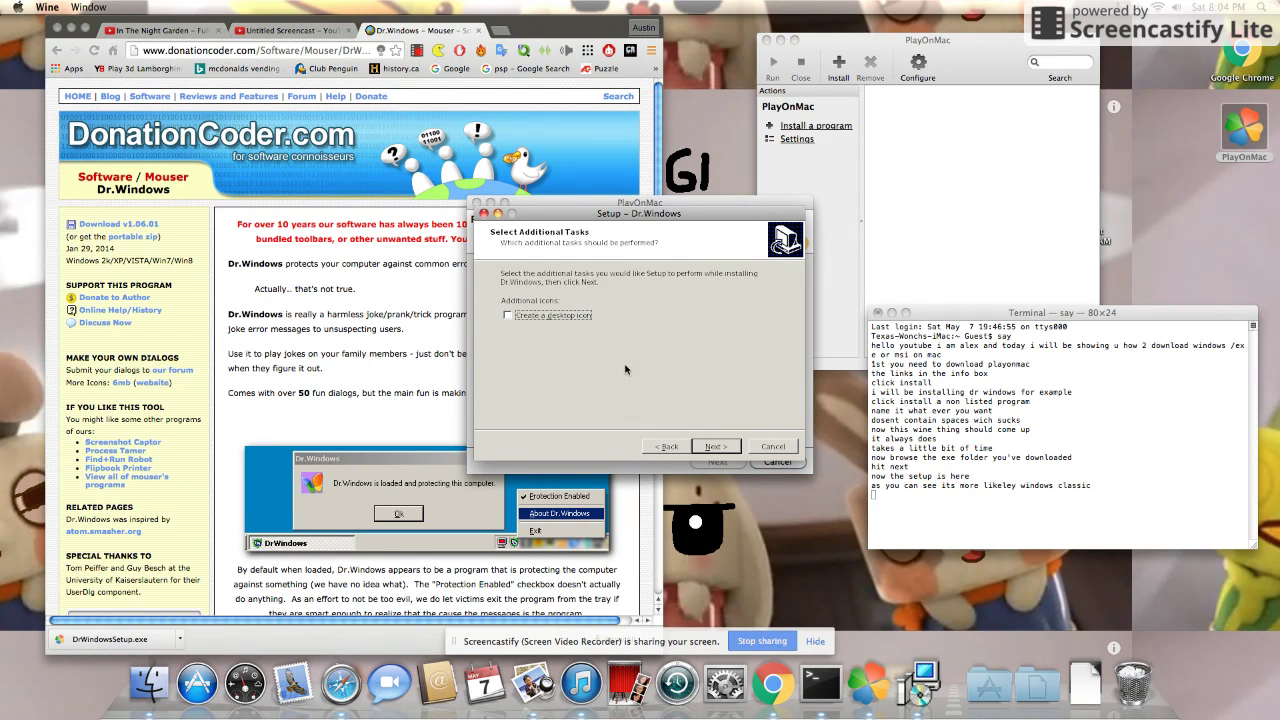
{"action": "left_click", "coordinate": [711, 445]}
{"action": "left_click", "coordinate": [716, 447]}
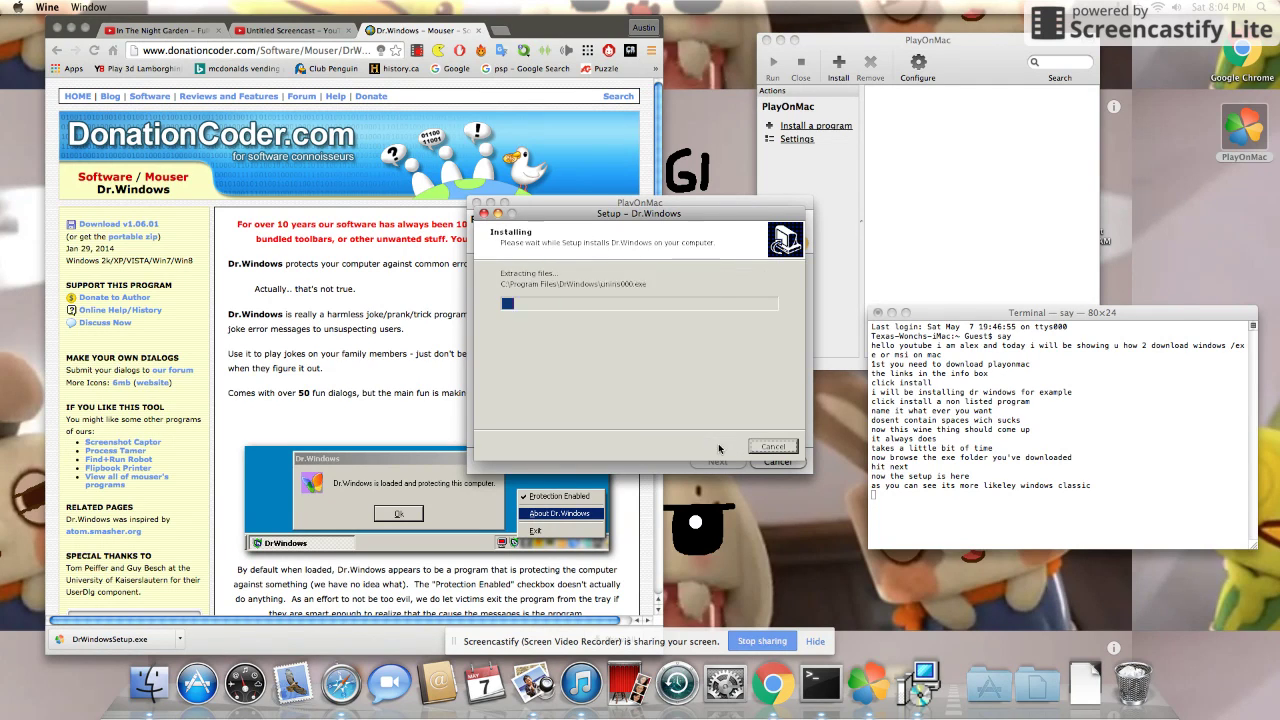
Step: Return to the Dr.Windows setup, continue past its Information page and finish the wizard
{"action": "left_click", "coordinate": [992, 470]}
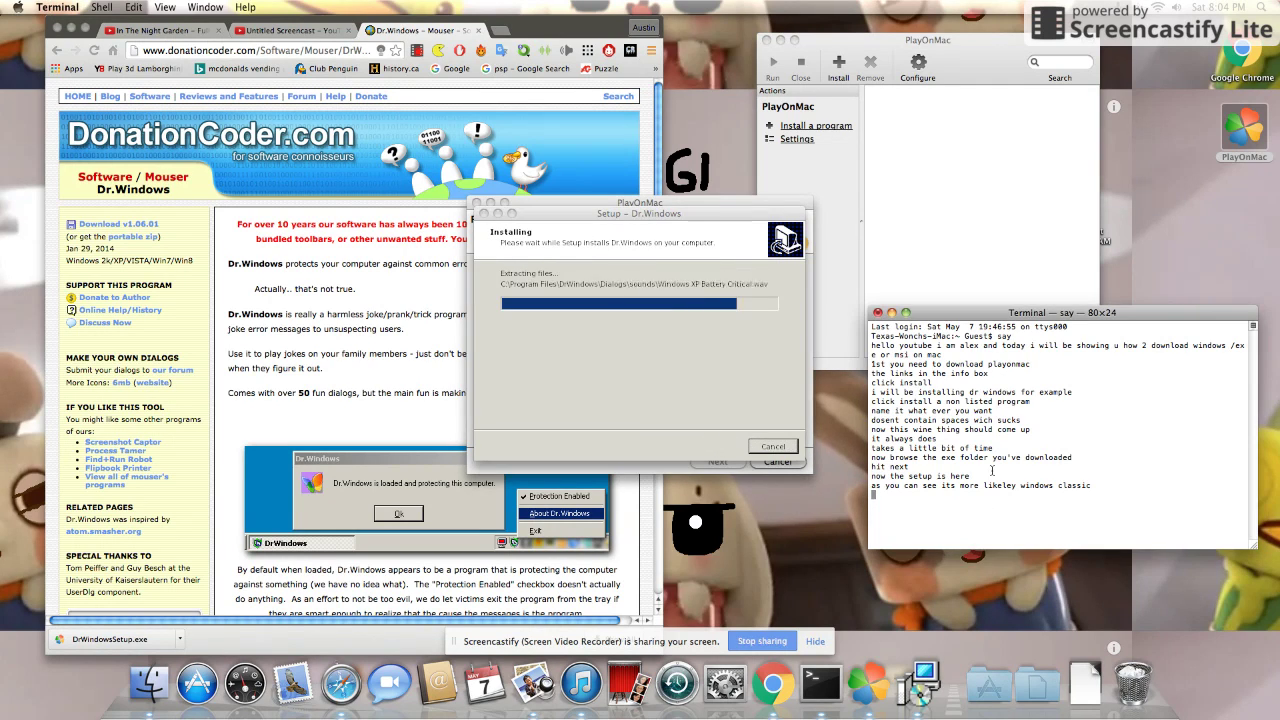
{"action": "left_click", "coordinate": [778, 367]}
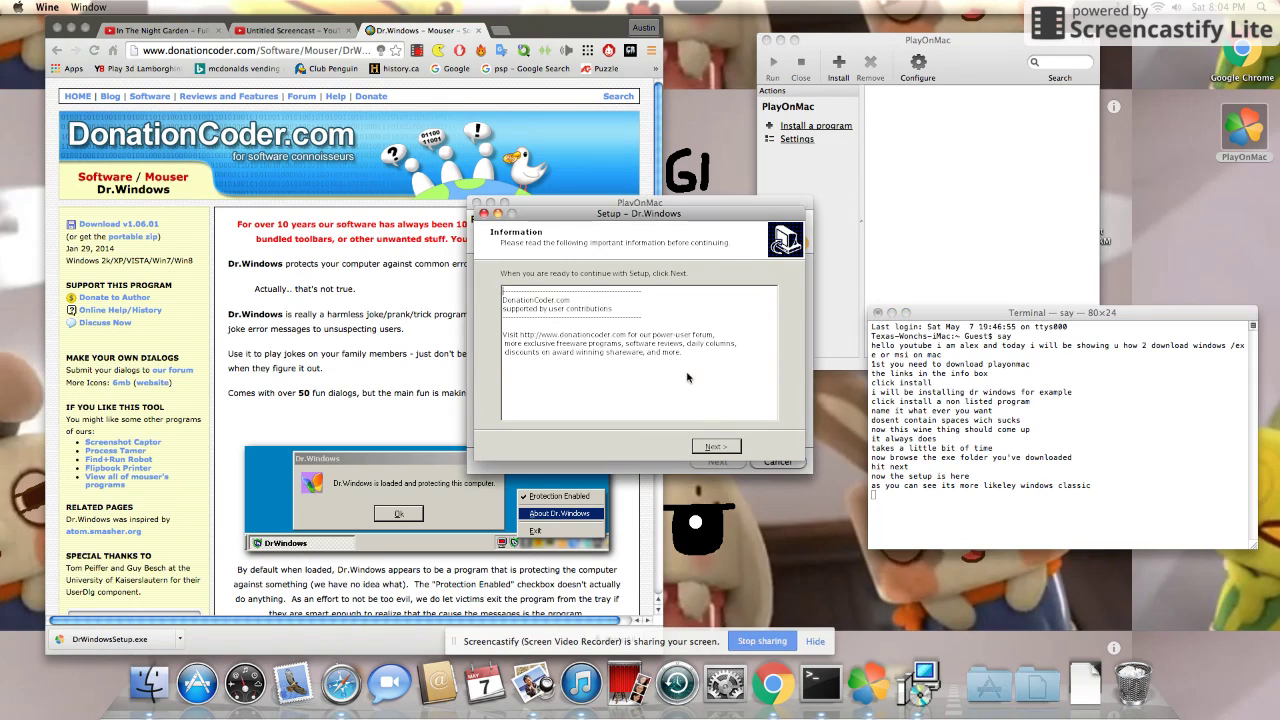
{"action": "left_click", "coordinate": [716, 446]}
{"action": "left_click", "coordinate": [717, 447]}
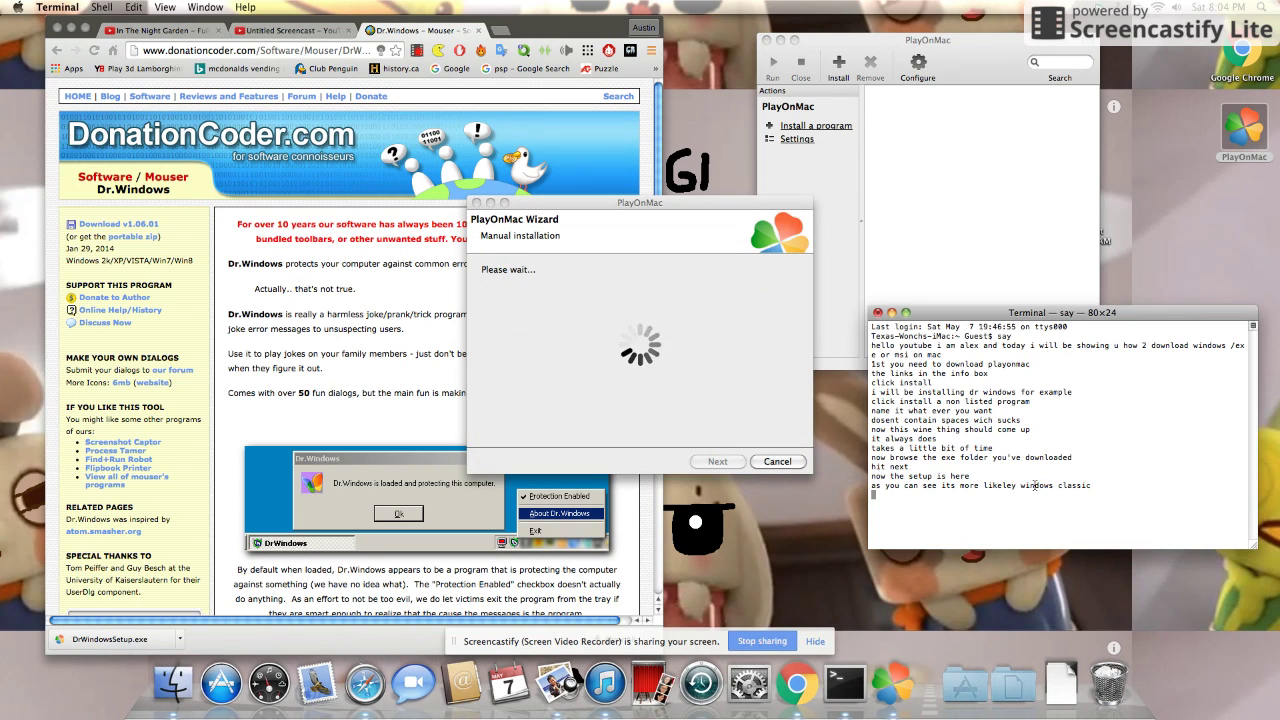
Step: Have say speak "after installed it will actually bet put up at the top" in Terminal
{"action": "type", "text": "aft"}
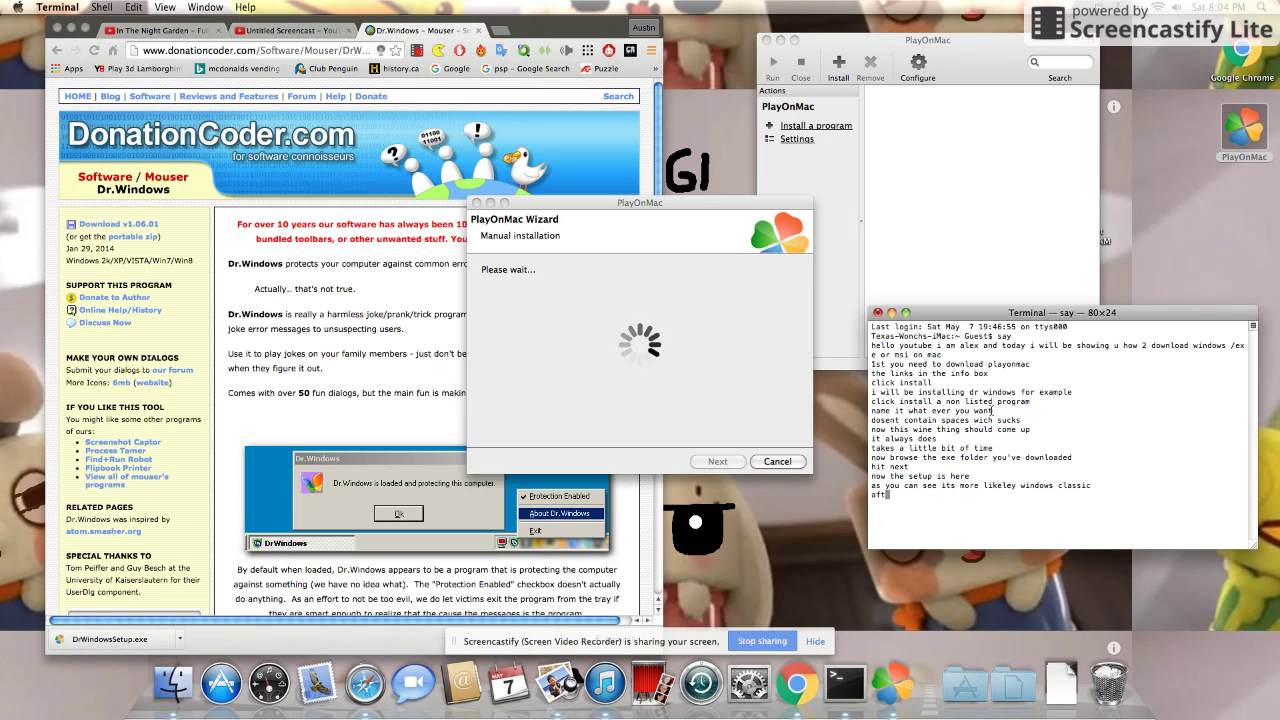
{"action": "type", "text": "er installed i"}
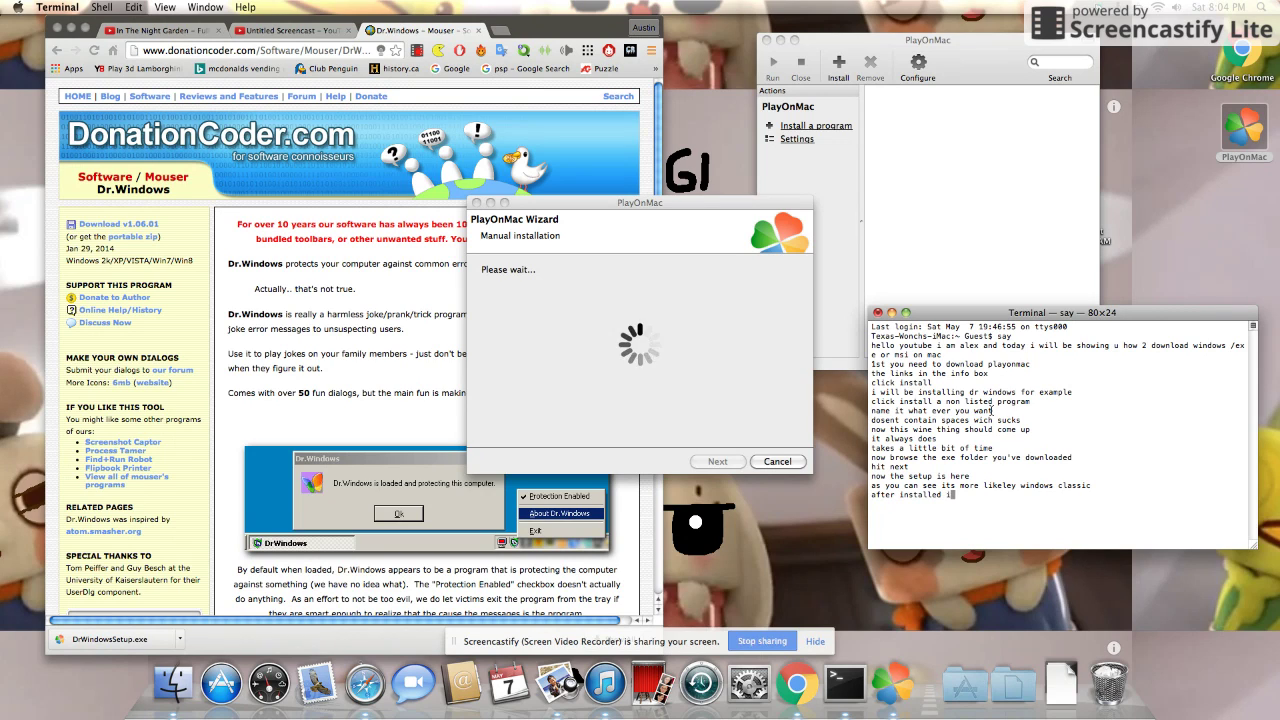
{"action": "type", "text": "t will actually  bet "}
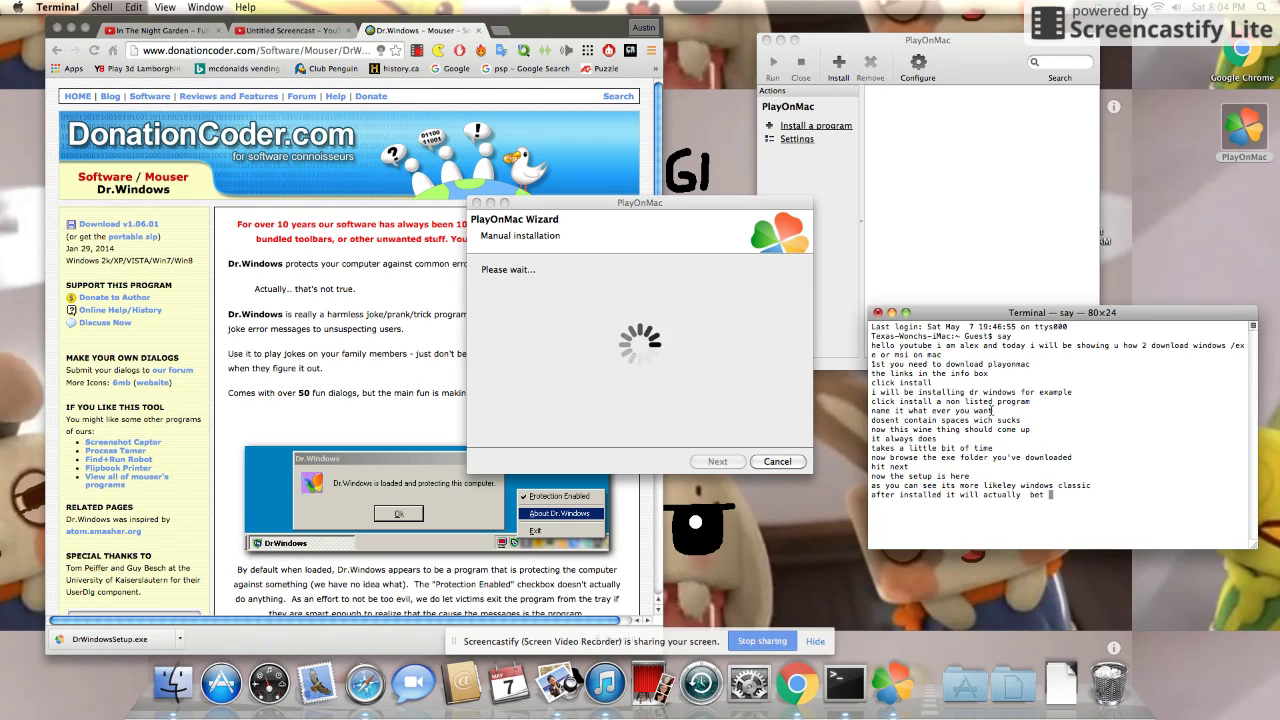
{"action": "type", "text": "put"}
{"action": "type", "text": " up a"}
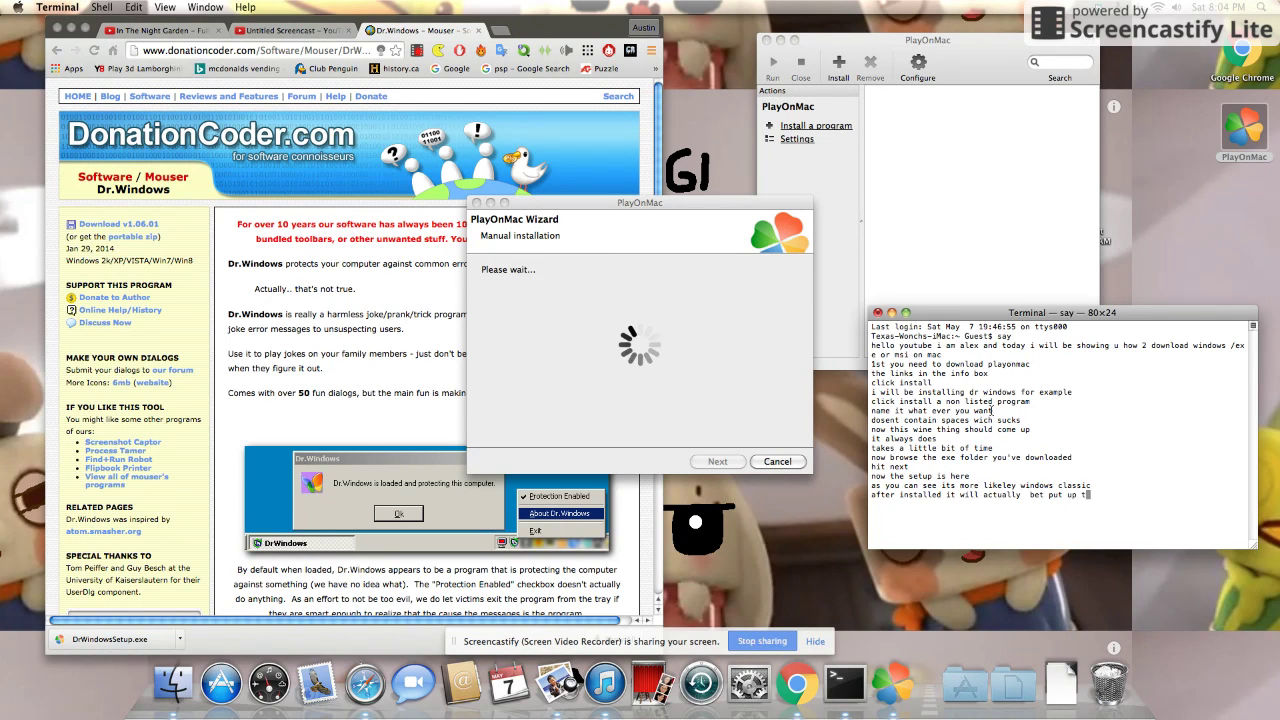
{"action": "type", "text": "t the top"}
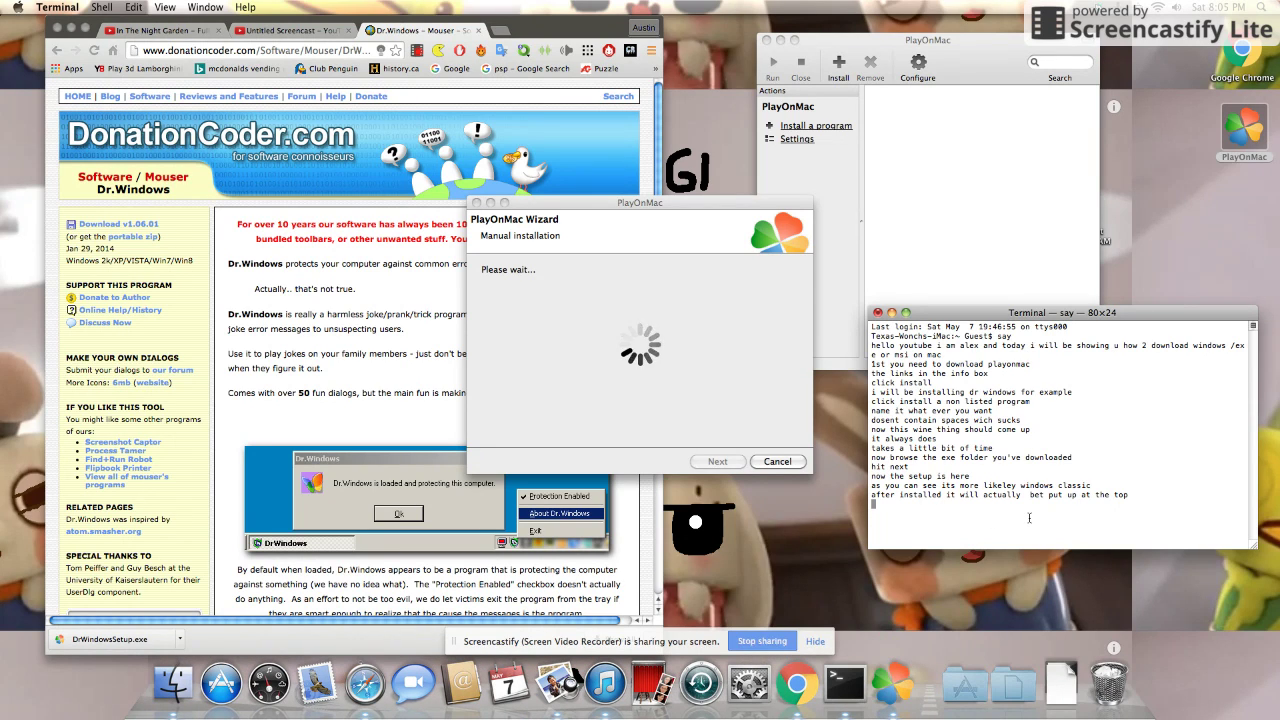
Step: Have say speak "secondary click should do" in Terminal
{"action": "type", "text": "secondary slick"}
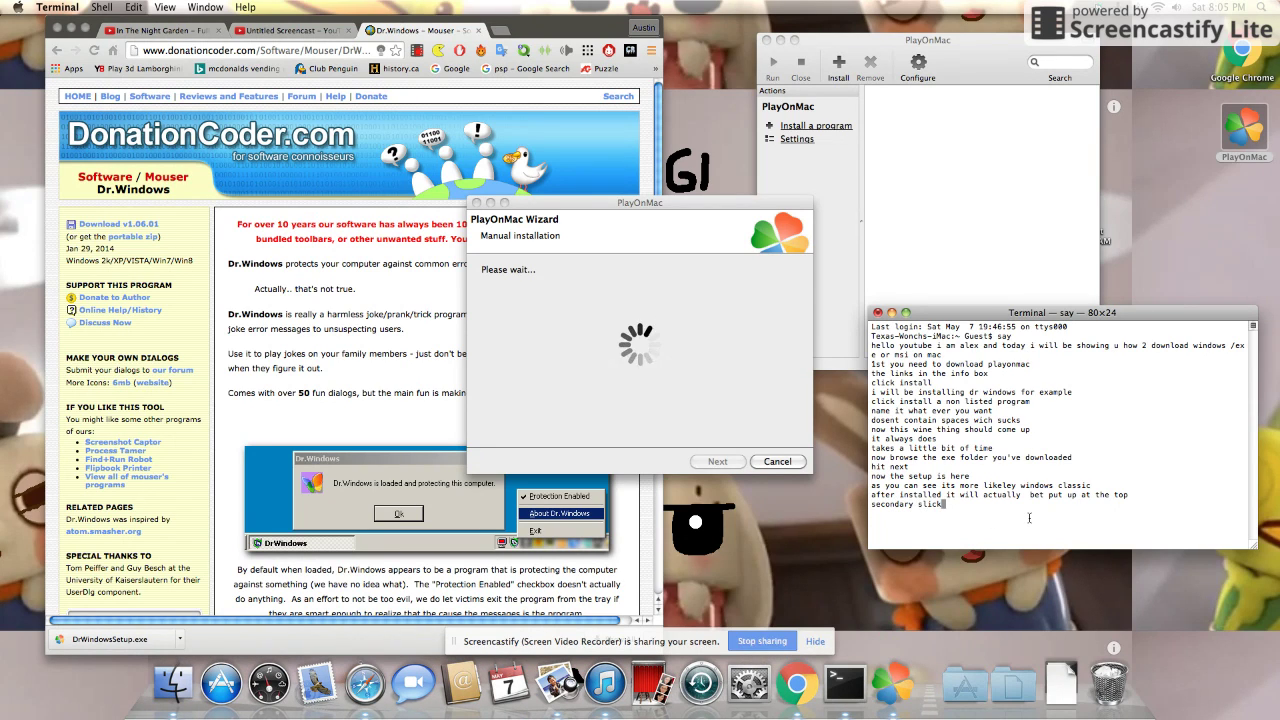
{"action": "key", "text": "BackSpace"}
{"action": "key", "text": "BackSpace"}
{"action": "key", "text": "BackSpace"}
{"action": "key", "text": "BackSpace"}
{"action": "key", "text": "BackSpace"}
{"action": "type", "text": "click should do"}
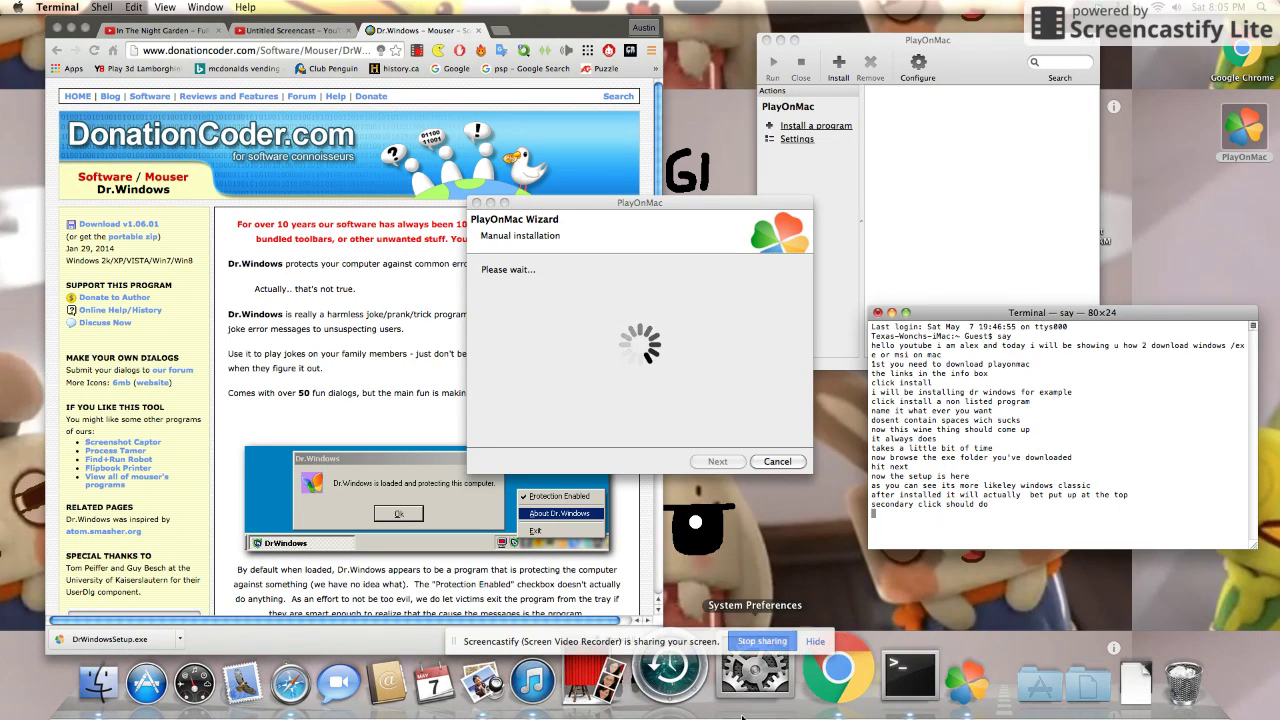
Step: Open the Mouse pane in System Preferences and examine the Secondary click option
{"action": "left_click", "coordinate": [744, 700]}
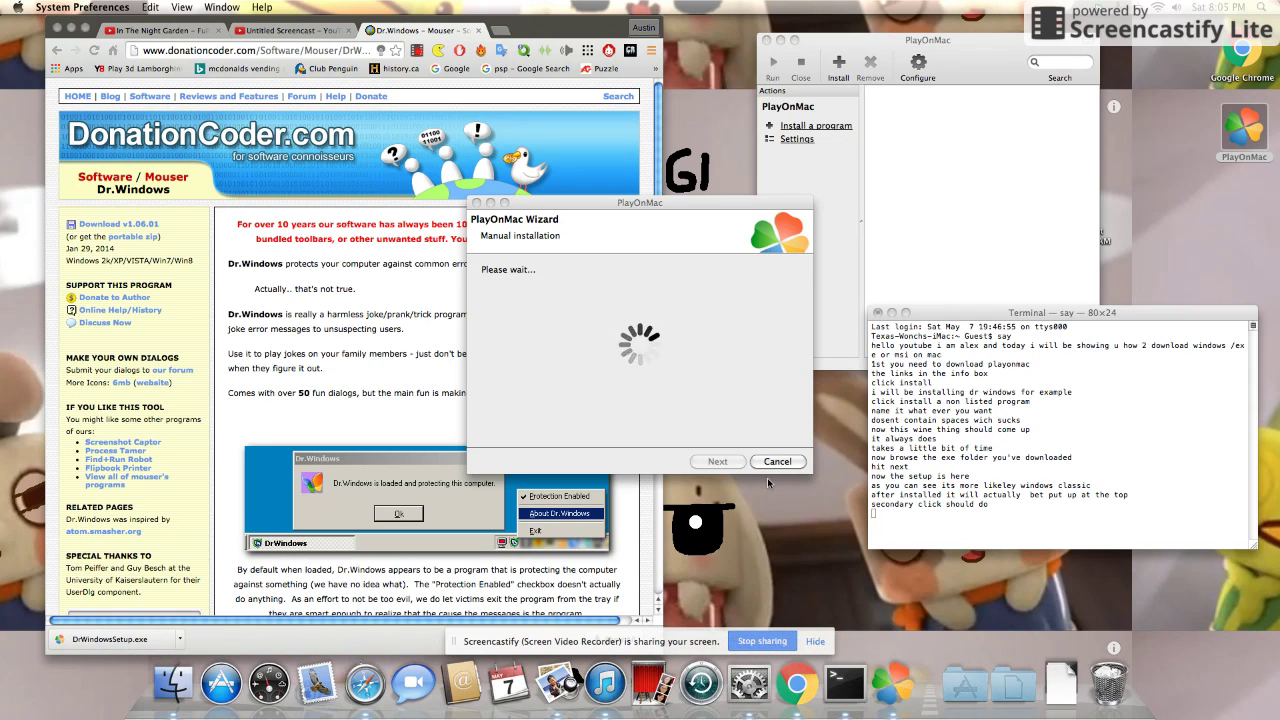
{"action": "left_click", "coordinate": [944, 322]}
{"action": "left_click", "coordinate": [757, 315]}
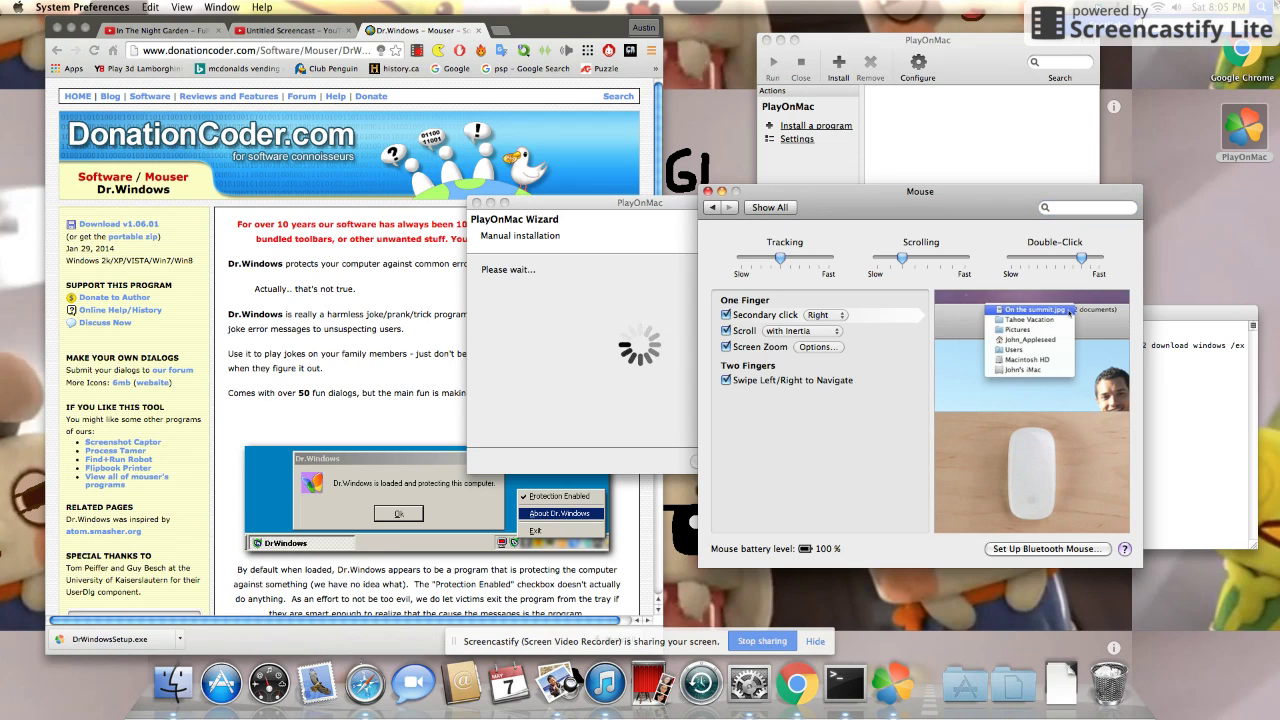
Step: Search Spotlight for "drw" and "wine", and close the Mouse preferences
{"action": "key", "text": "super+space"}
{"action": "type", "text": "drw"}
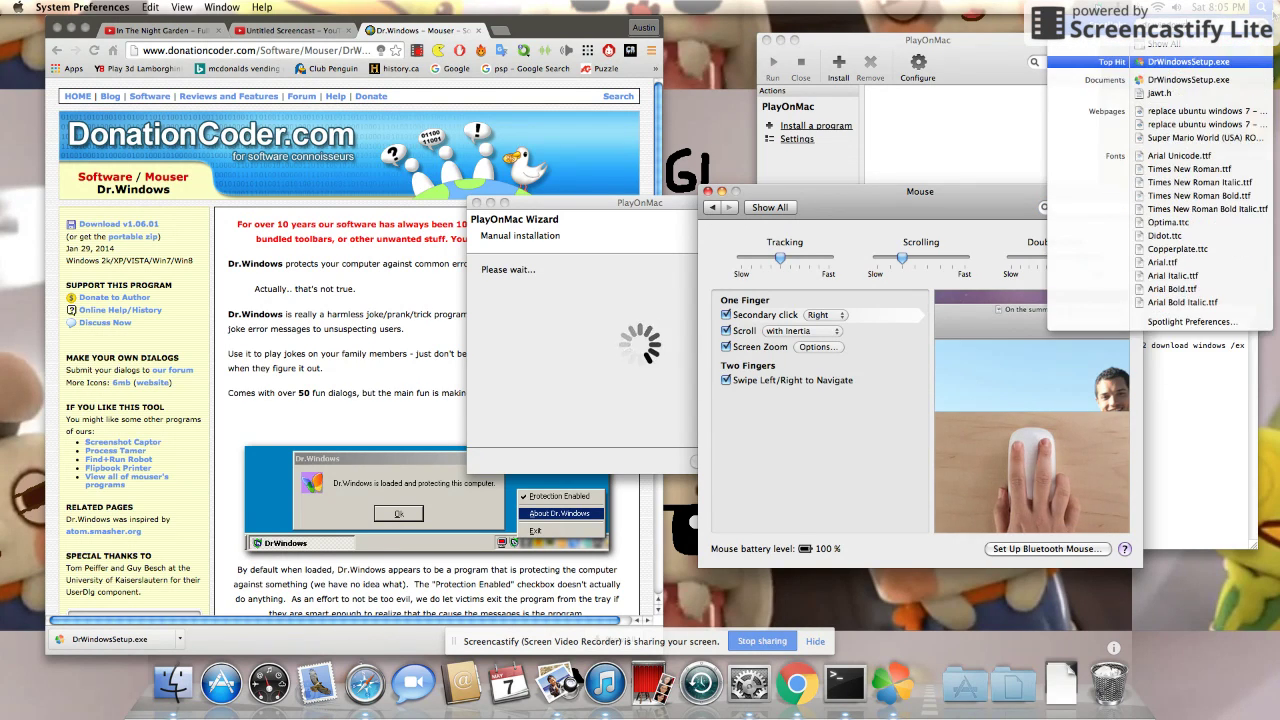
{"action": "type", "text": "ine"}
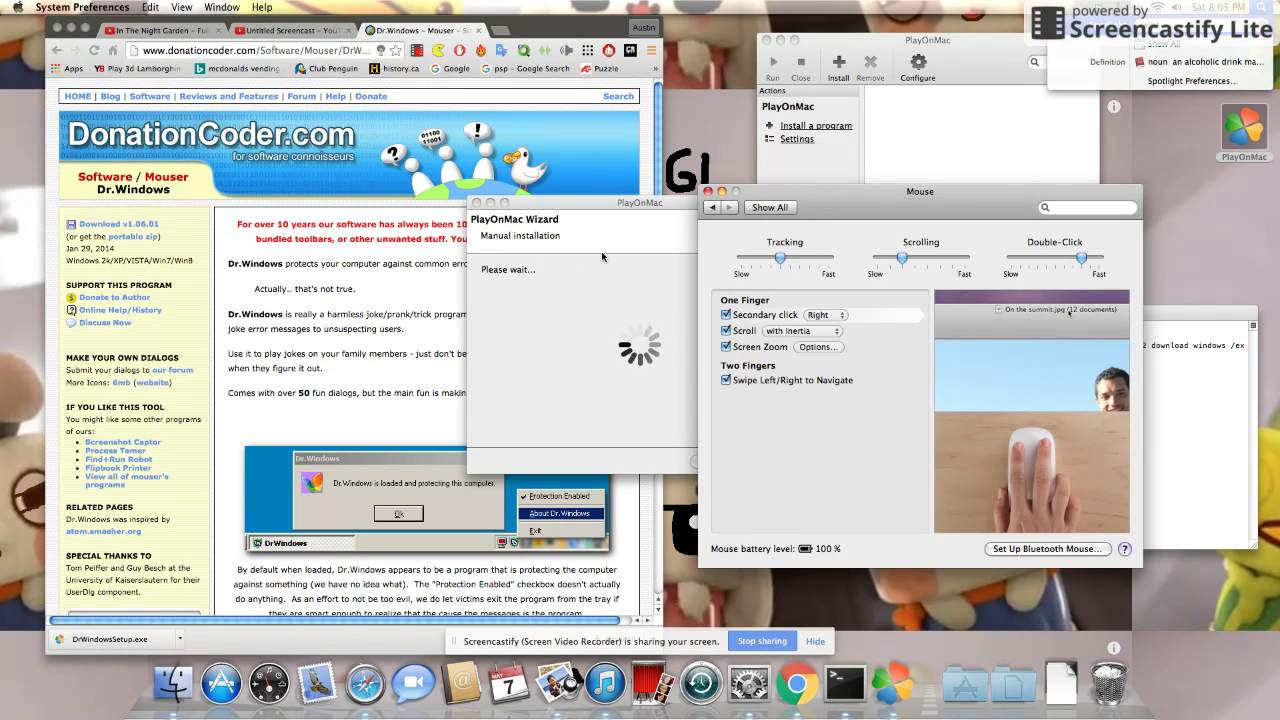
{"action": "left_click", "coordinate": [708, 191]}
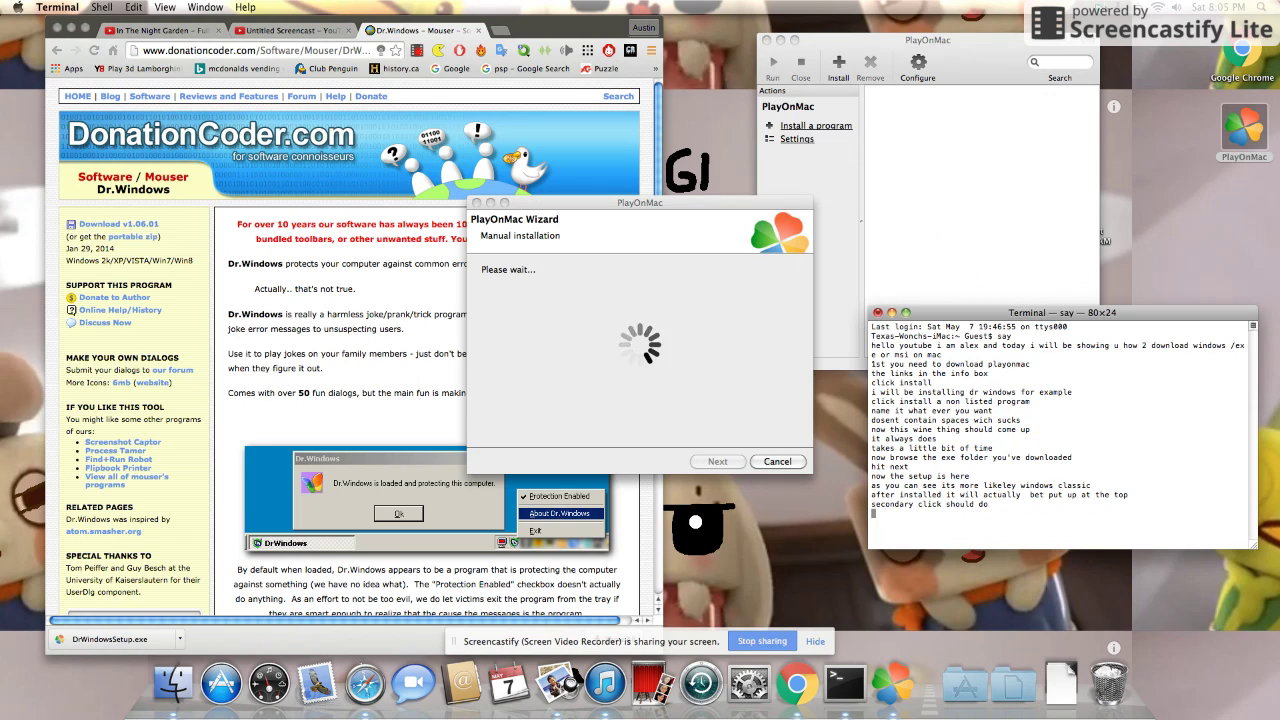
{"action": "right_click", "coordinate": [1118, 58]}
{"action": "key", "text": "Escape"}
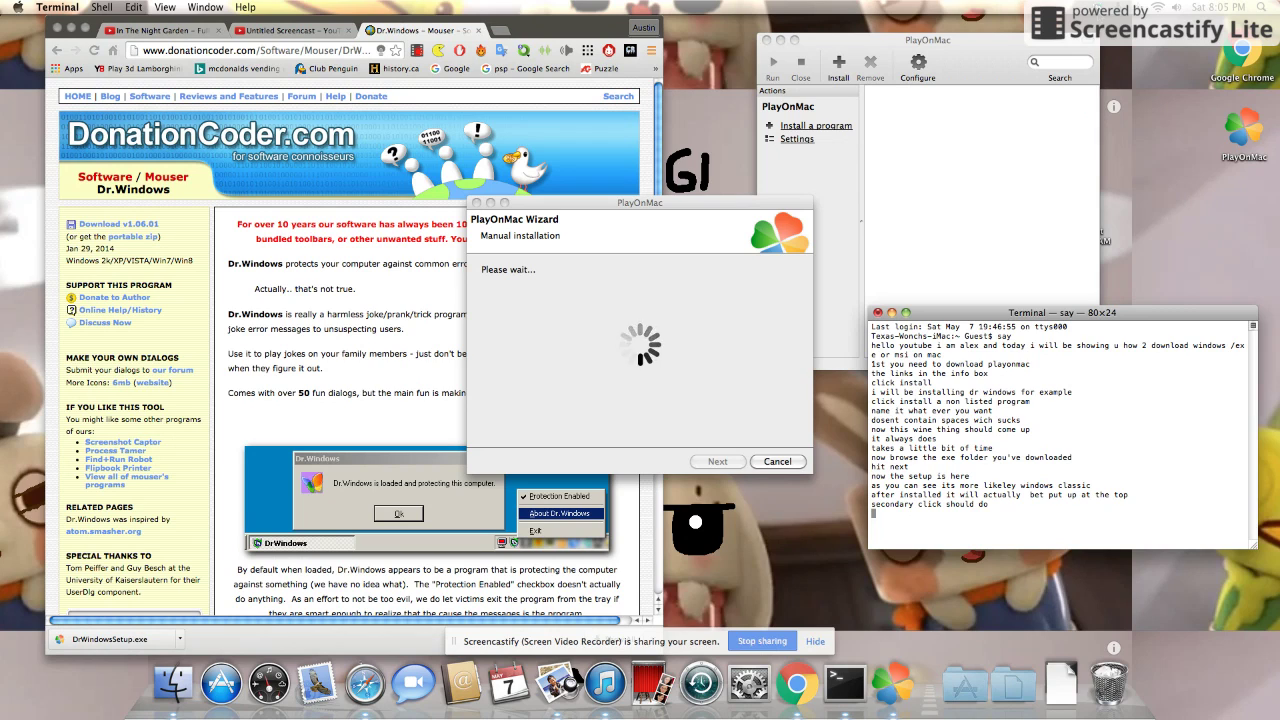
{"action": "left_click_drag", "start_coordinate": [1114, 466], "coordinate": [1116, 477]}
{"action": "left_click", "coordinate": [1117, 553]}
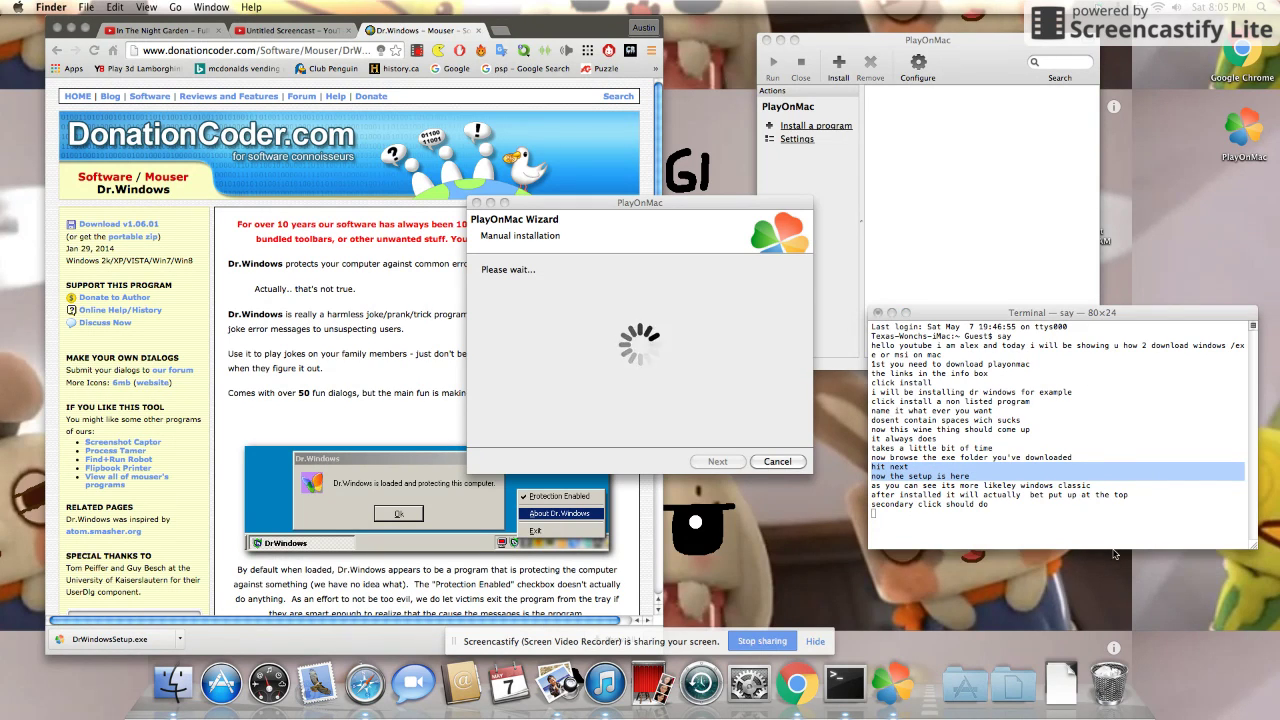
Step: Have say speak "its not doing anything but on that note lets just turn off the mac and end this video here" in Terminal
{"action": "left_click", "coordinate": [1083, 504]}
{"action": "type", "text": "its not do"}
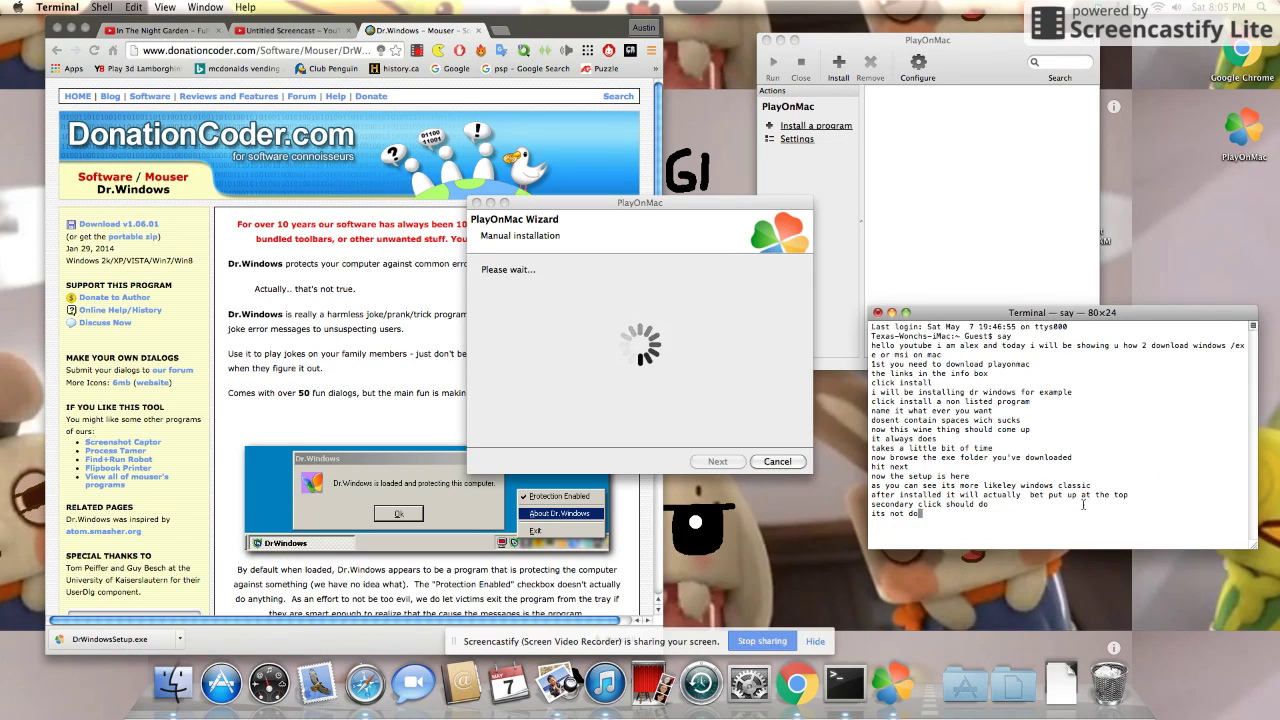
{"action": "type", "text": "ing anythin"}
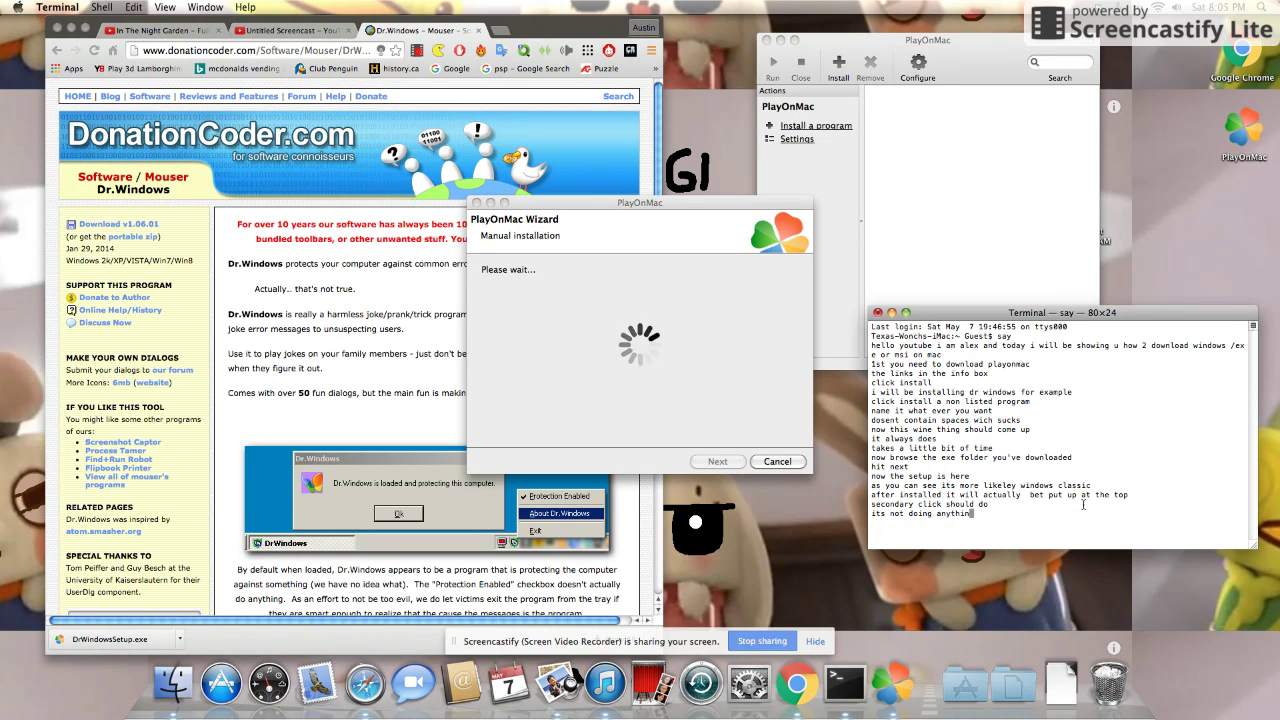
{"action": "type", "text": "g but on that "}
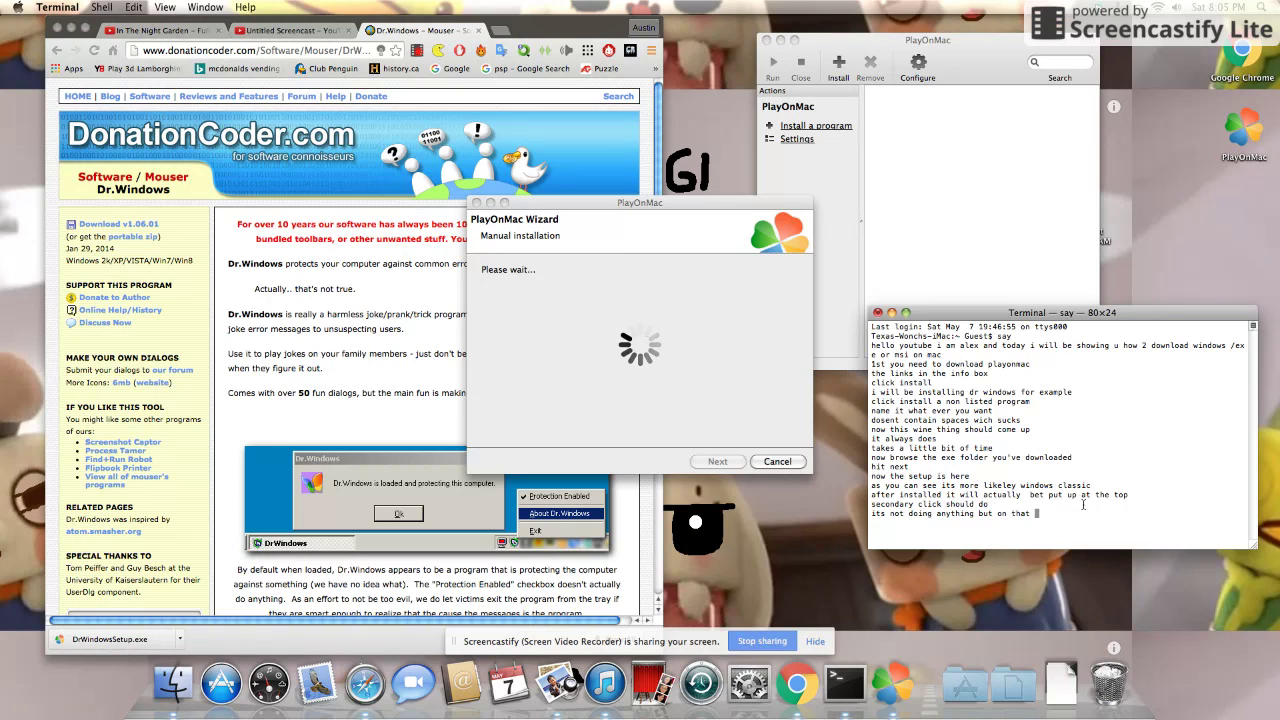
{"action": "type", "text": "note lets just t"}
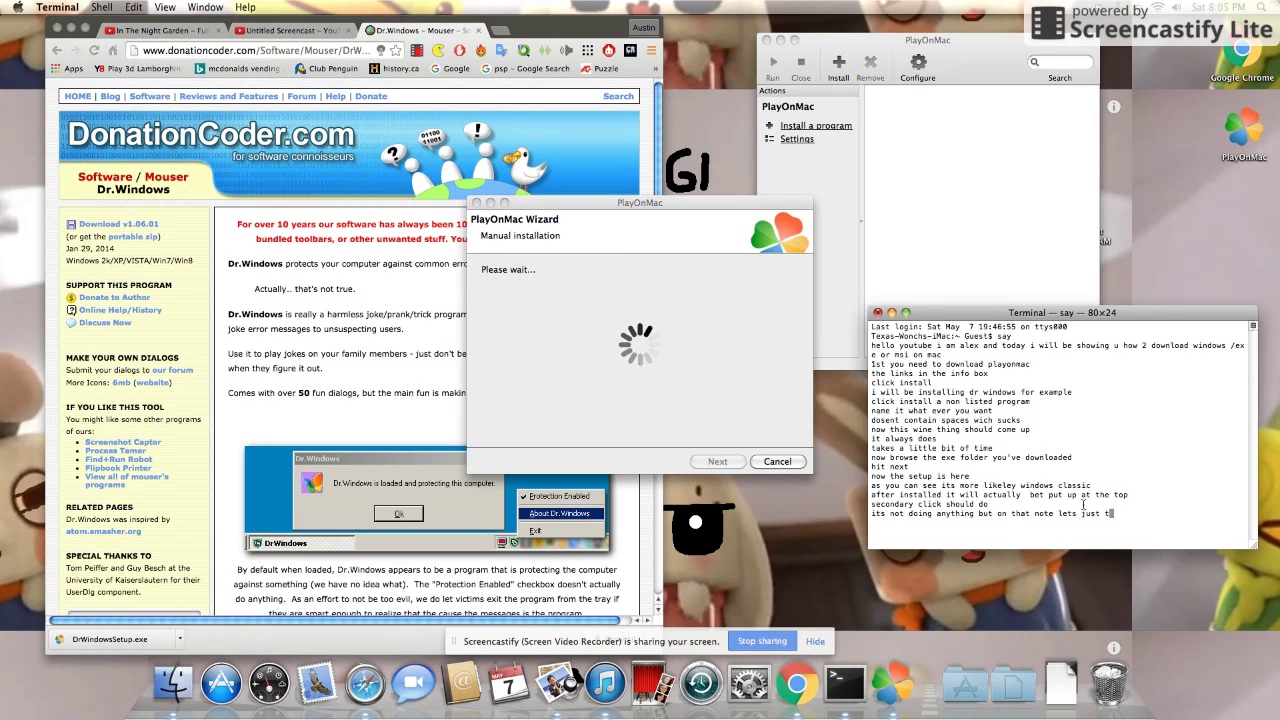
{"action": "type", "text": "urn off the mac"}
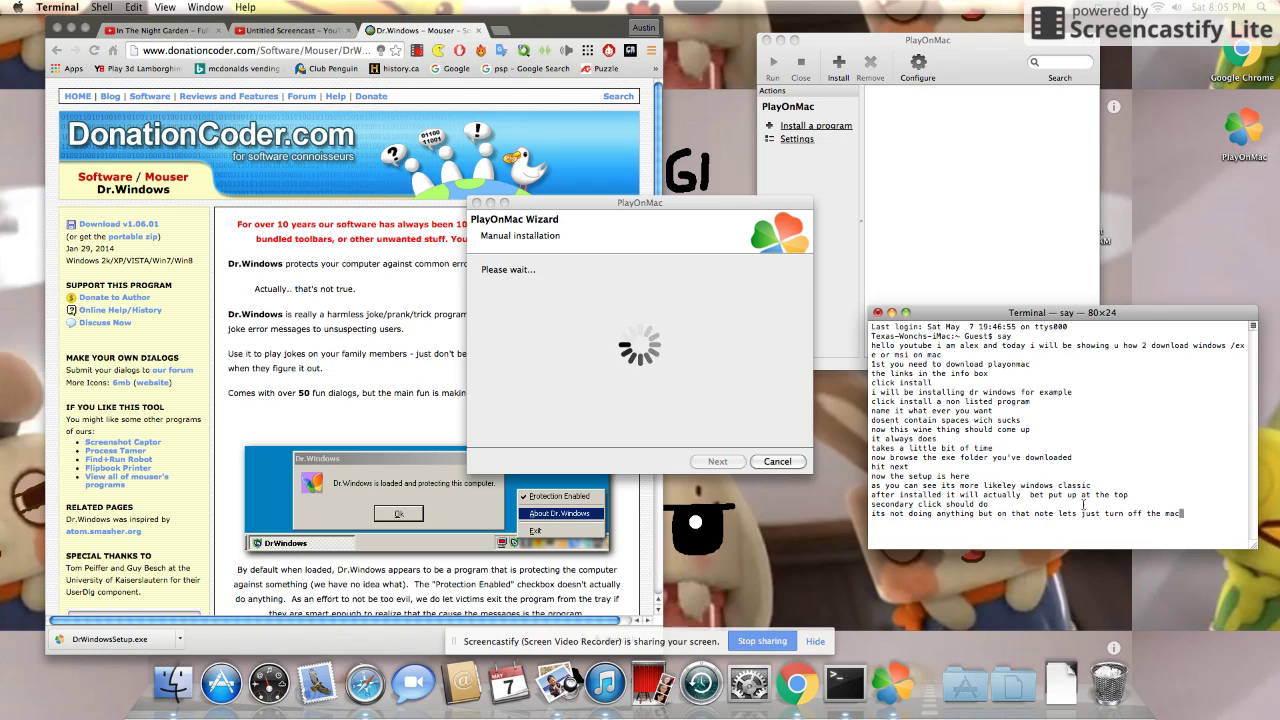
{"action": "type", "text": " and end this"}
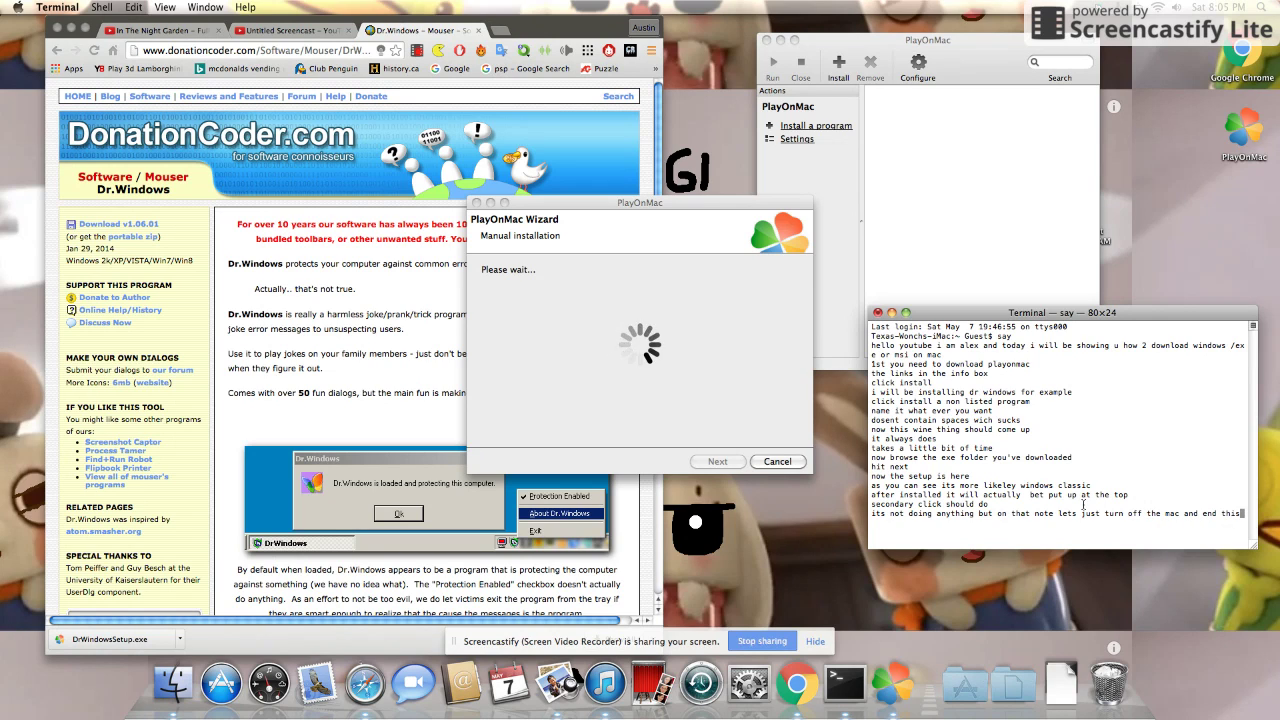
{"action": "type", "text": " video here"}
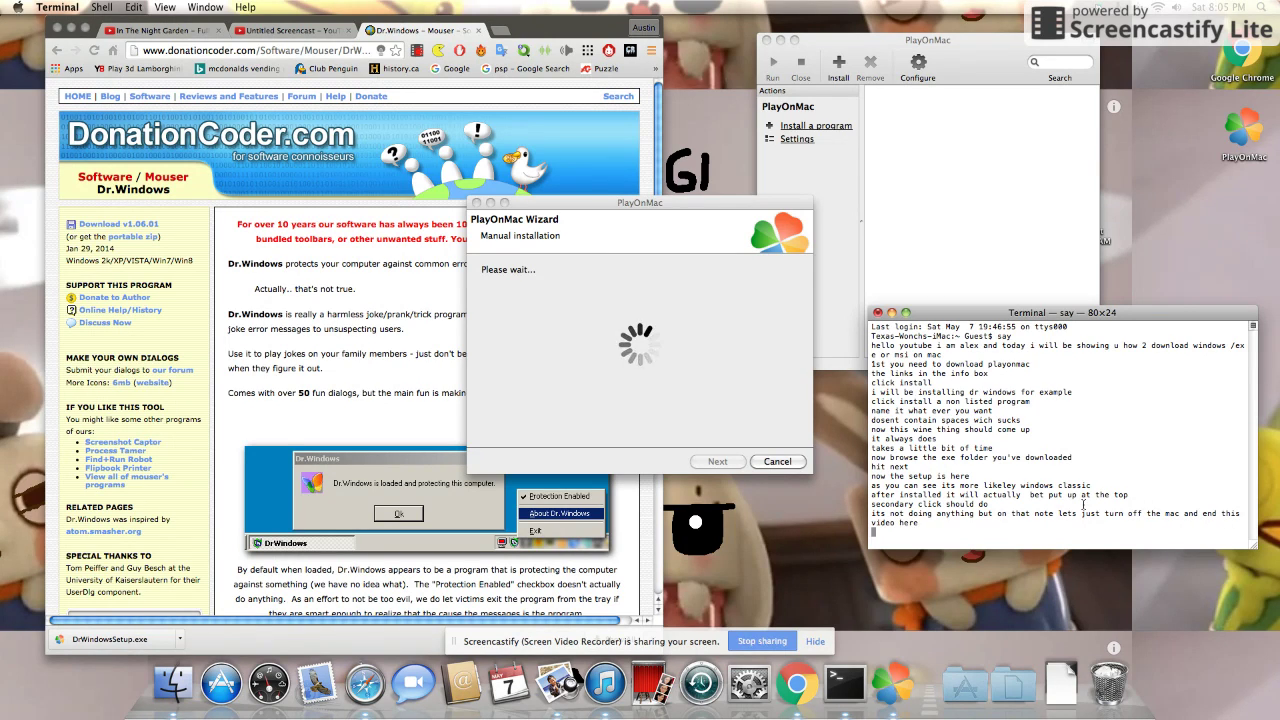
Step: Have say speak "i hope you enjoy" in Terminal
{"action": "type", "text": "i hope you enkp"}
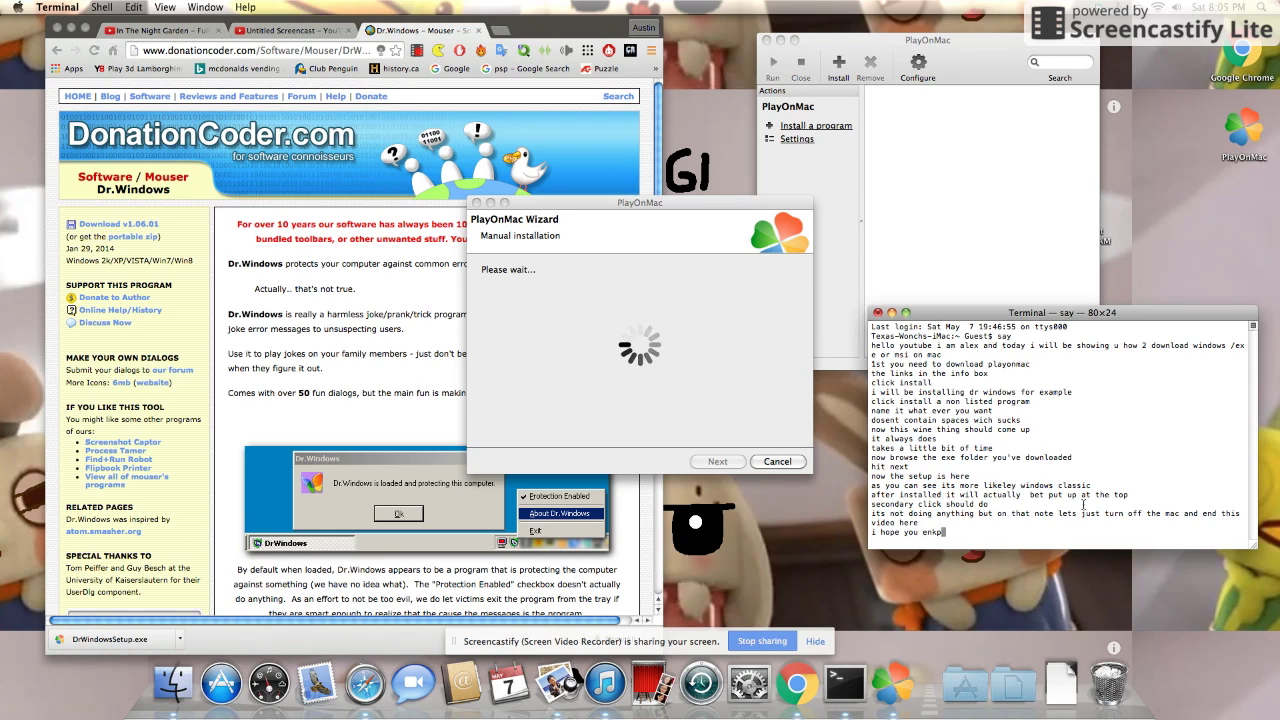
{"action": "key", "text": "BackSpace"}
{"action": "key", "text": "BackSpace"}
{"action": "type", "text": "joy"}
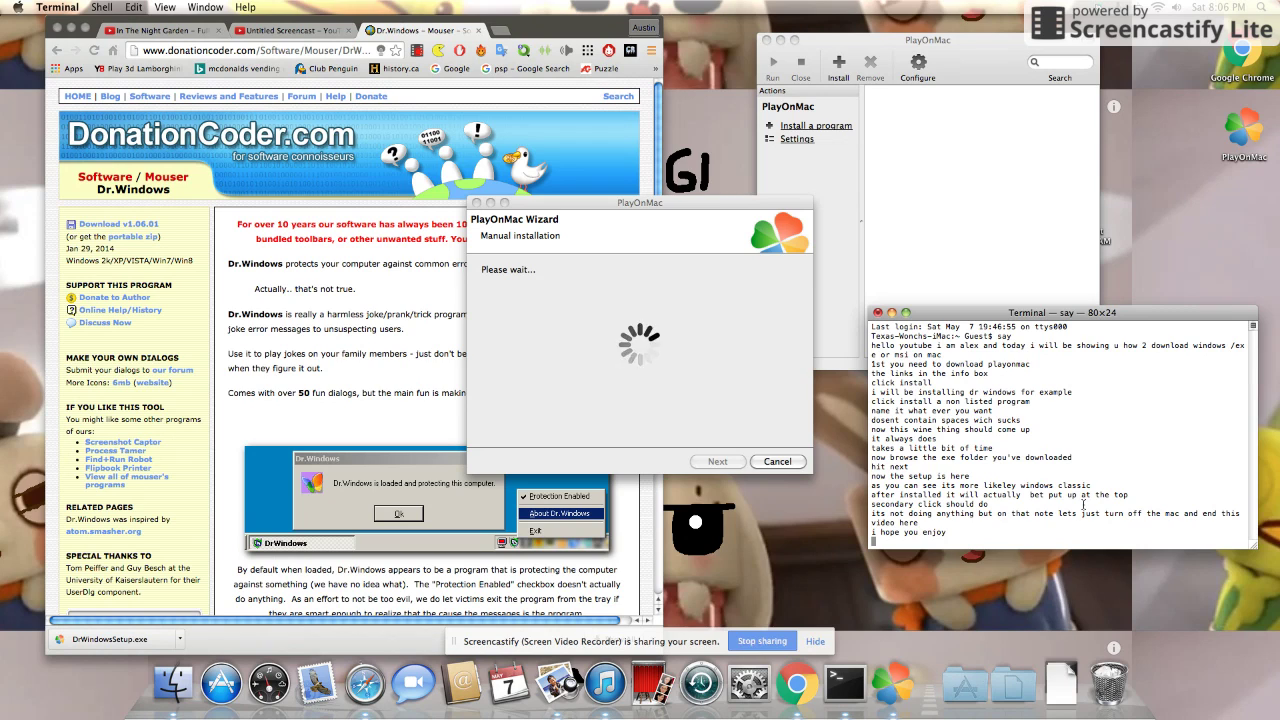
Step: Have say speak the closing lines "please subscribe" and "peace out" in Terminal
{"action": "type", "text": "please su"}
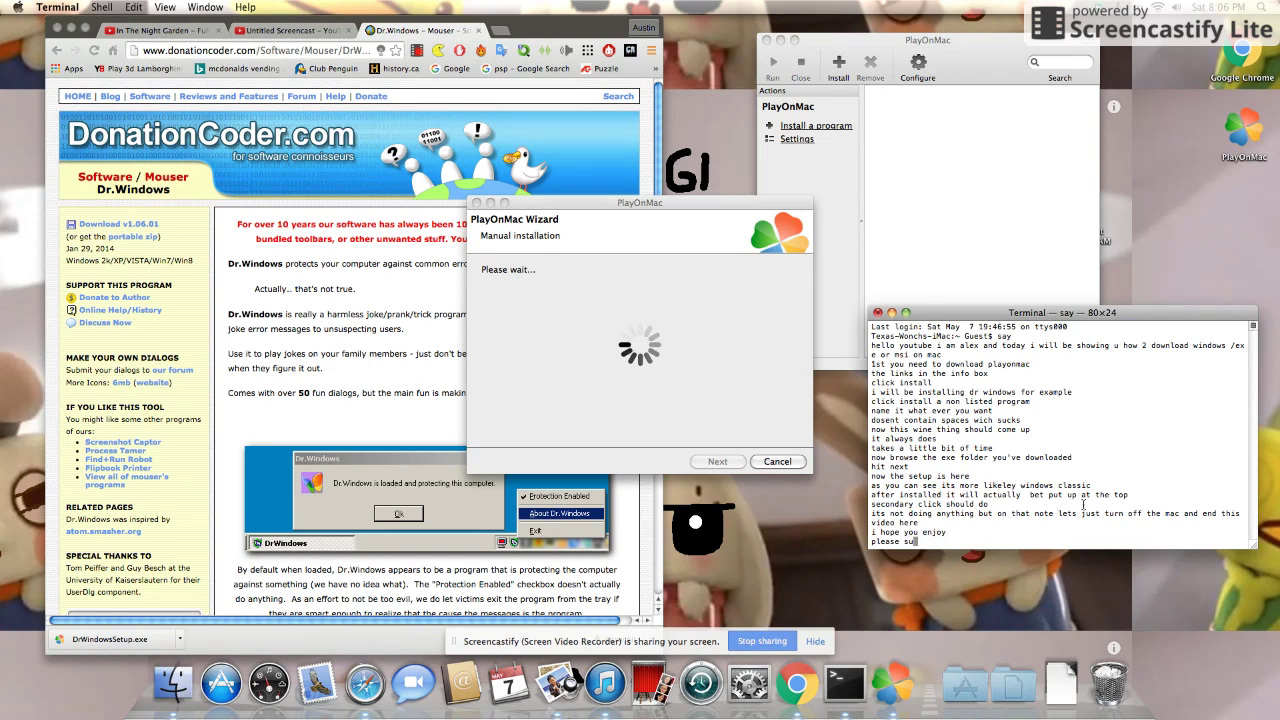
{"action": "type", "text": "bscribe"}
{"action": "key", "text": "Return"}
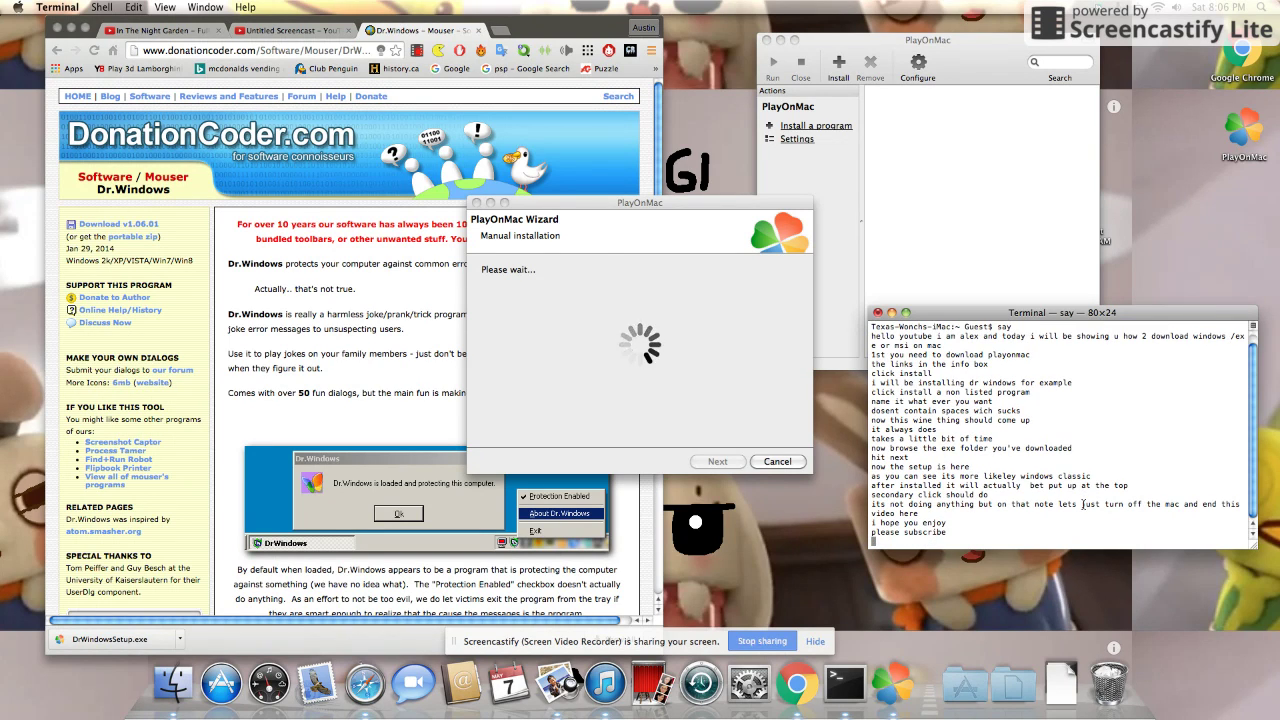
{"action": "type", "text": "peace out"}
{"action": "key", "text": "Return"}
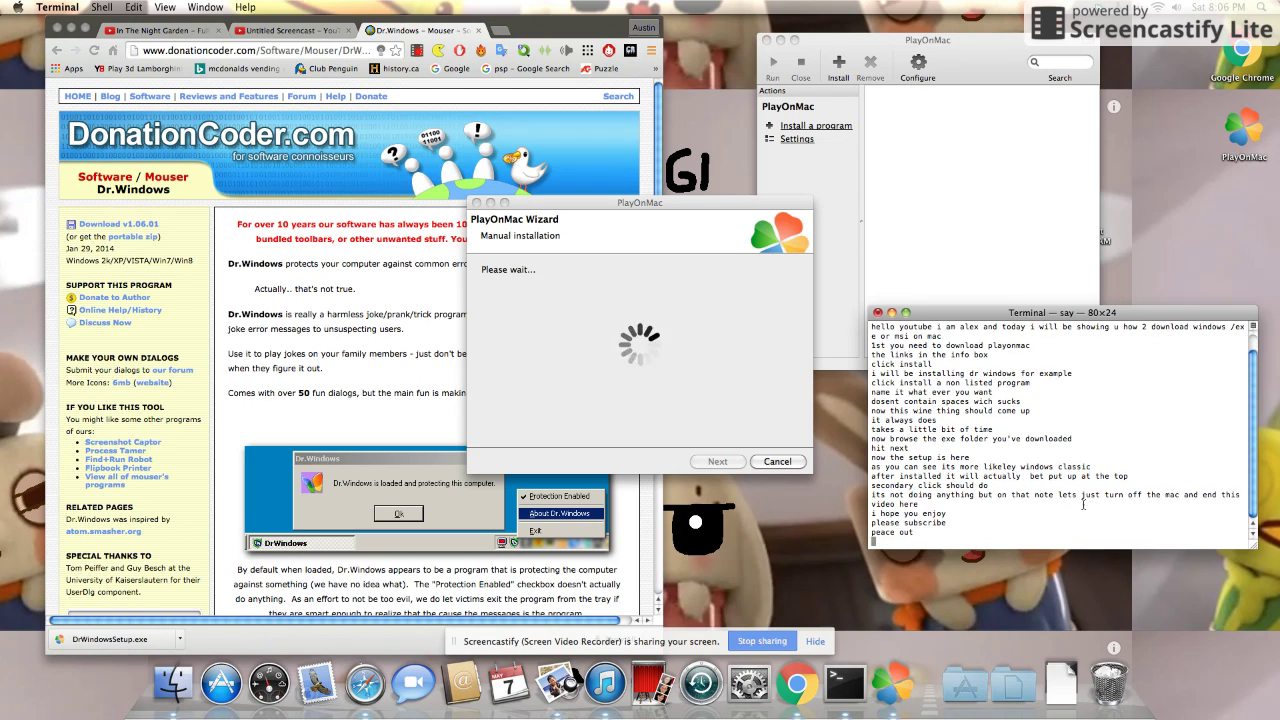